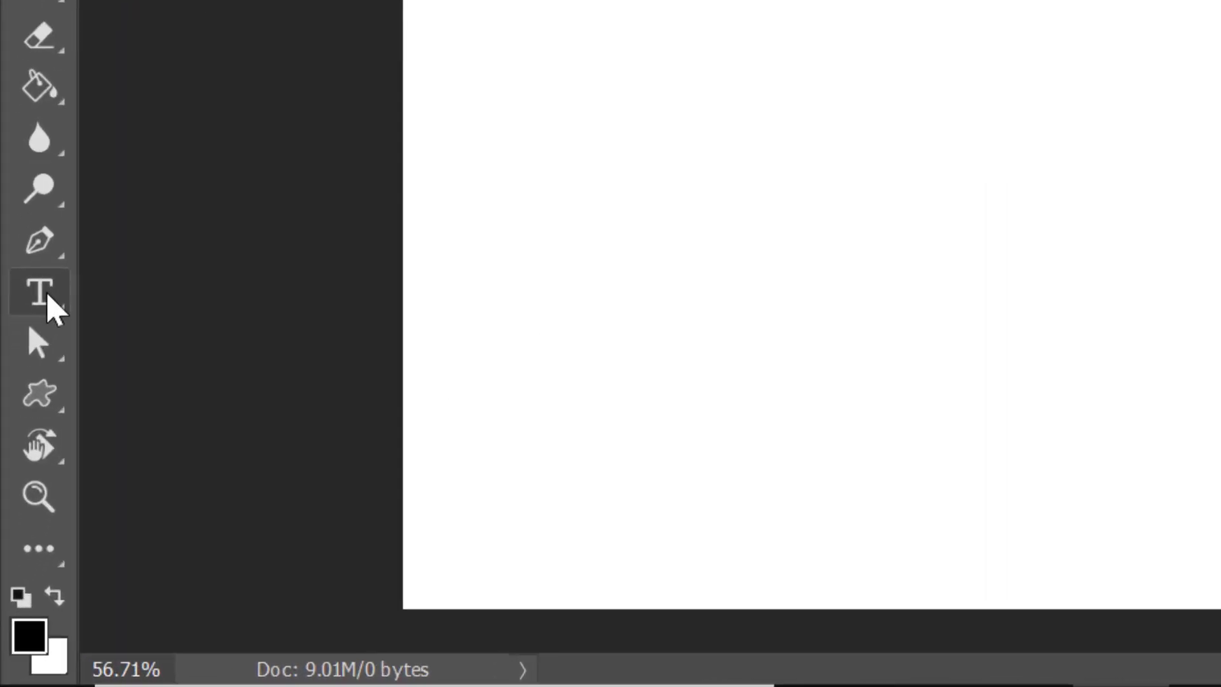
# Add a horizontal text layer with the Lorem Ipsum placeholder near the middle of the canvas and commit it.
pyautogui.rightClick(22, 498)
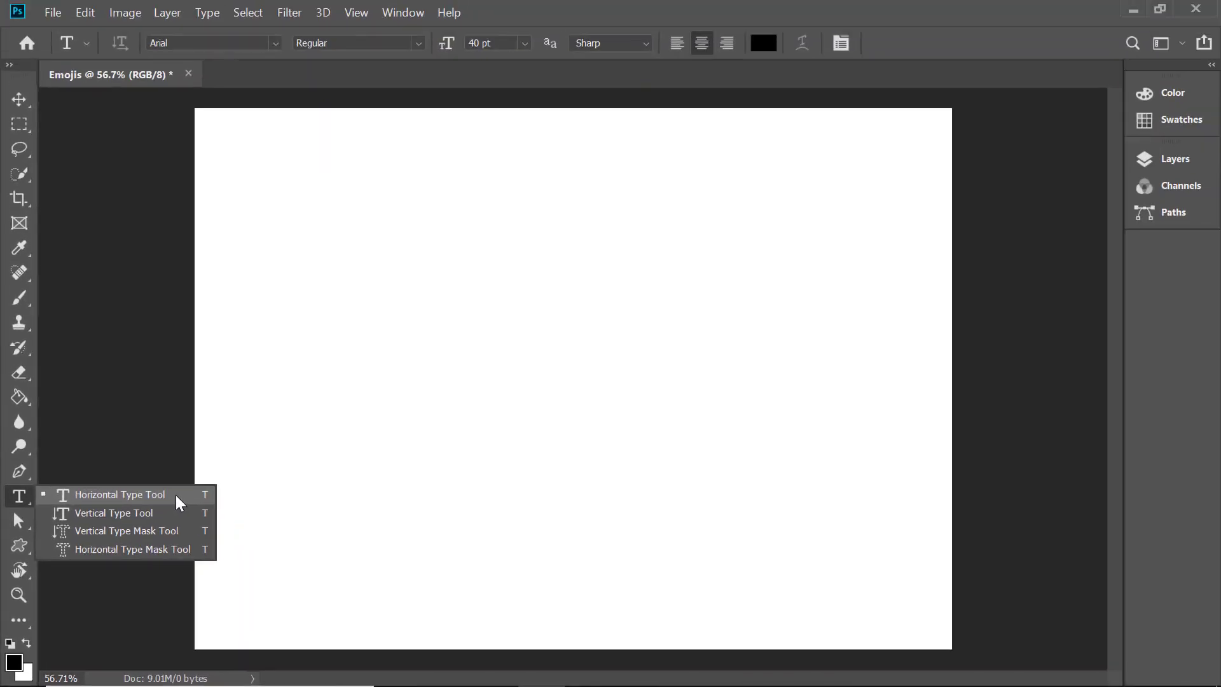
pyautogui.click(423, 229)
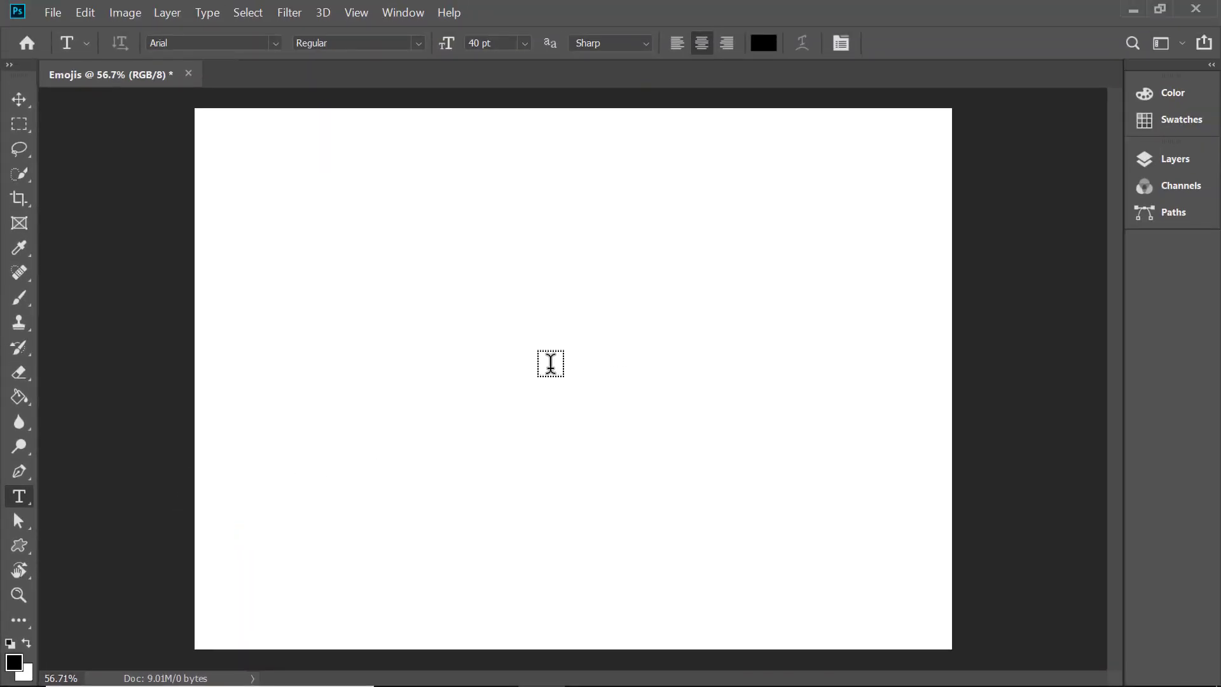
pyautogui.click(550, 364)
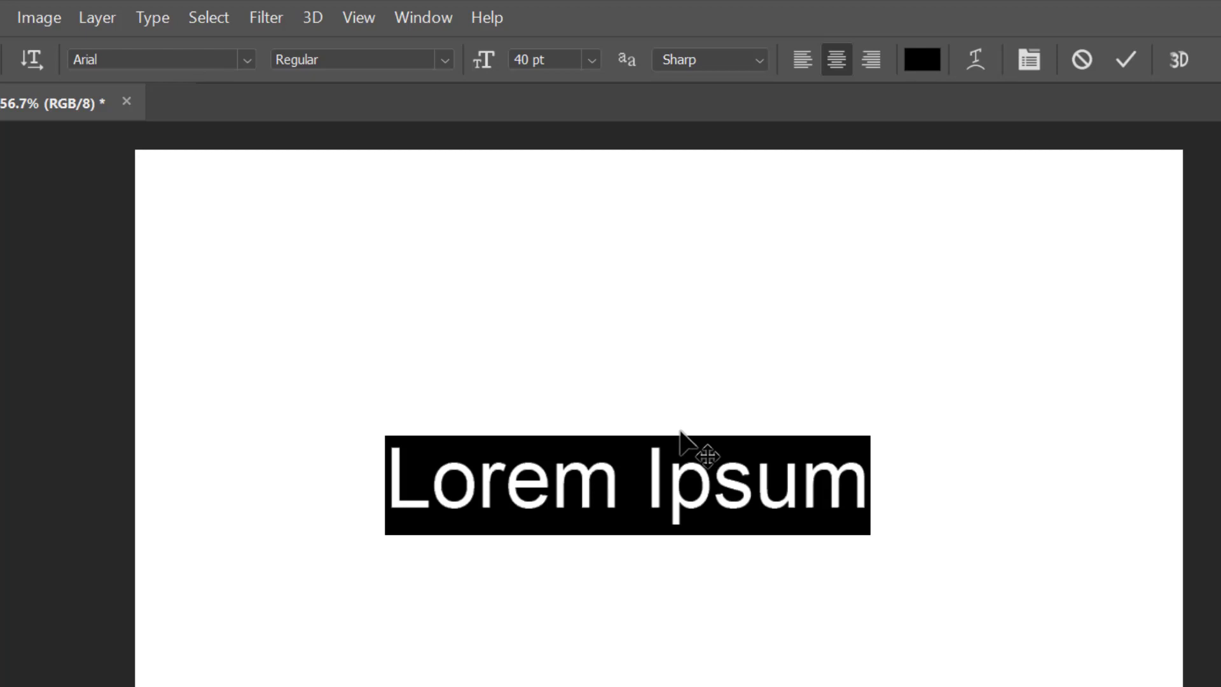
pyautogui.click(1127, 60)
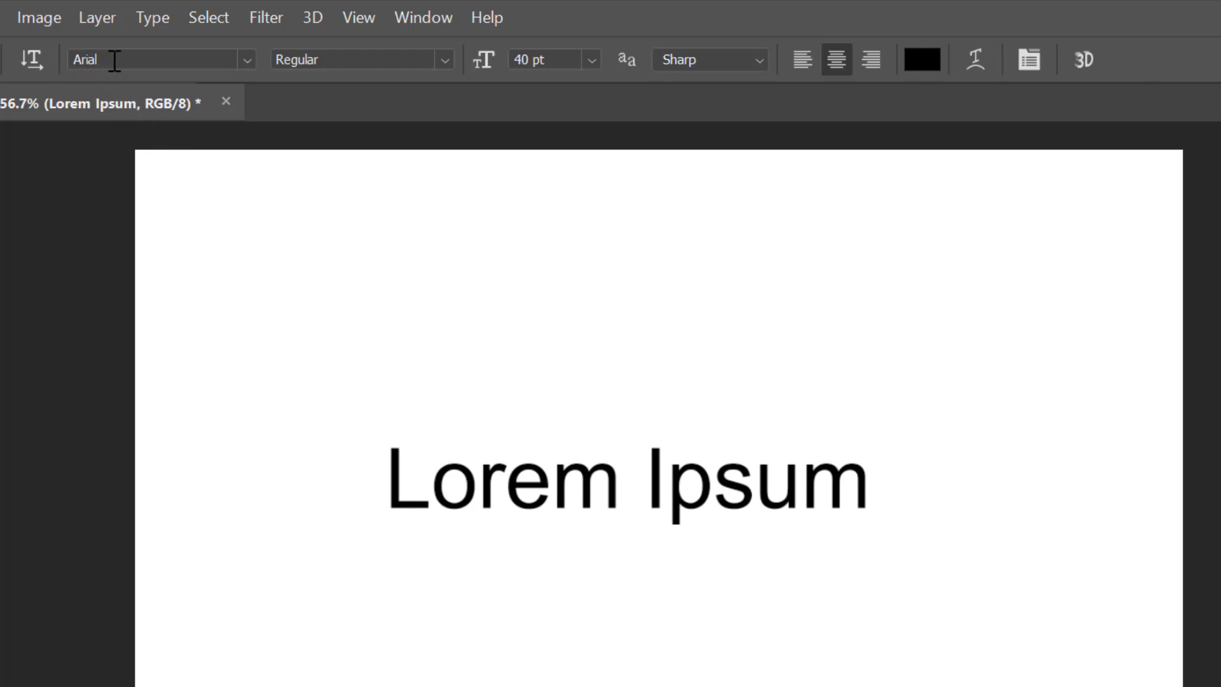
# Set the Lorem Ipsum text layer's font to EmojiOne Color.
pyautogui.click(114, 61)
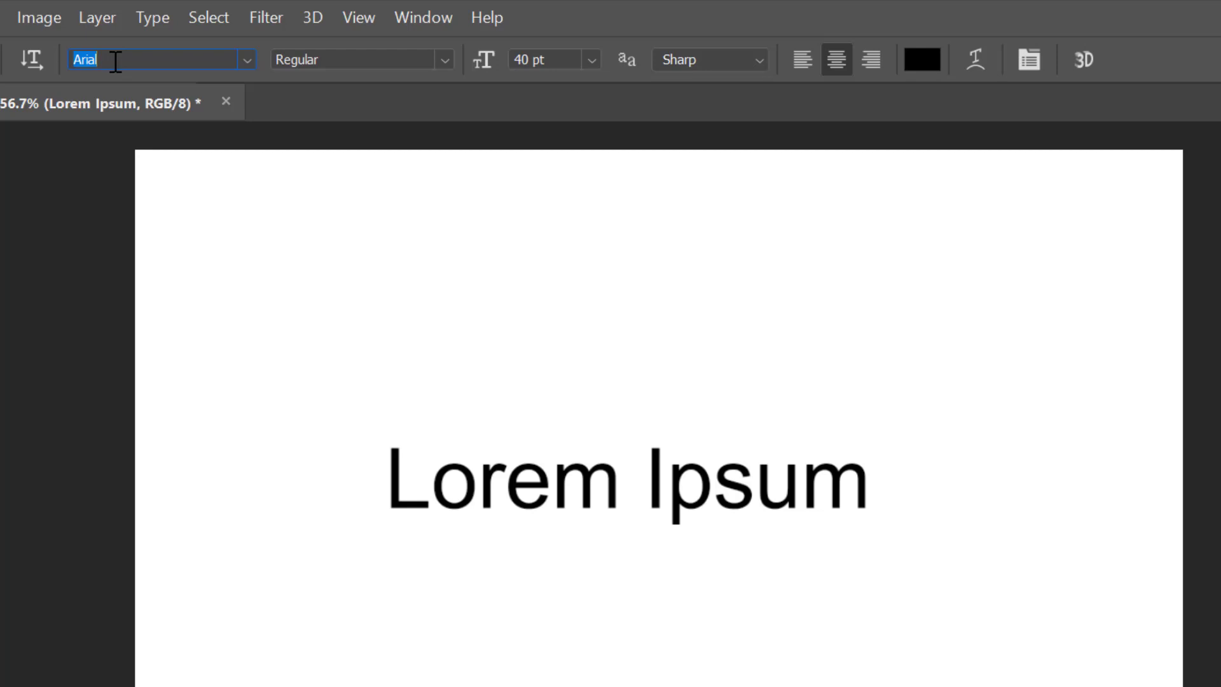
pyautogui.write('emo')
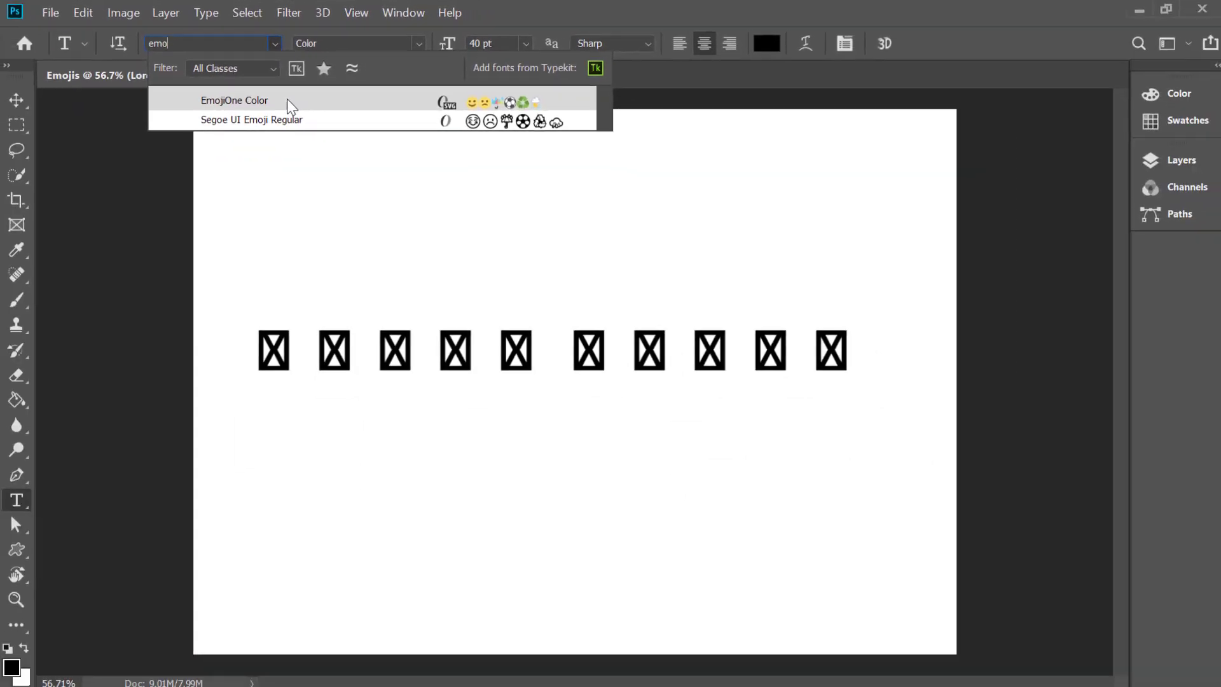
pyautogui.click(287, 99)
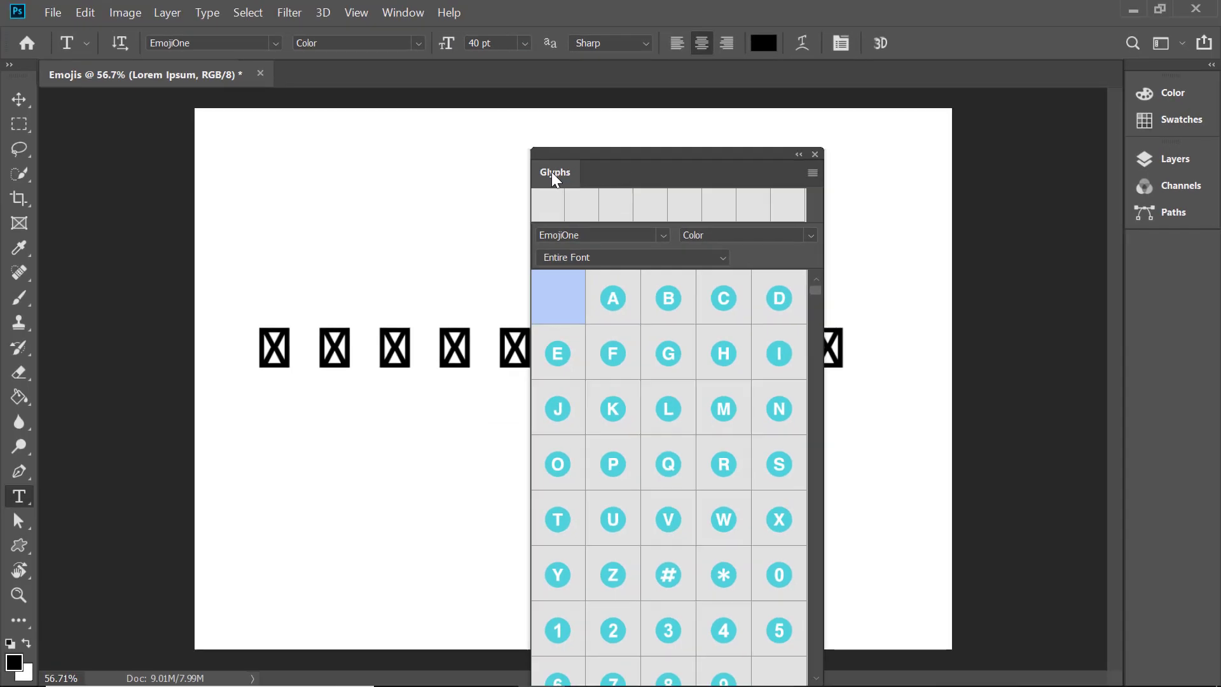
# Reopen the Glyphs panel and dock it beside the canvas.
pyautogui.moveTo(551, 172); pyautogui.dragTo(837, 102)
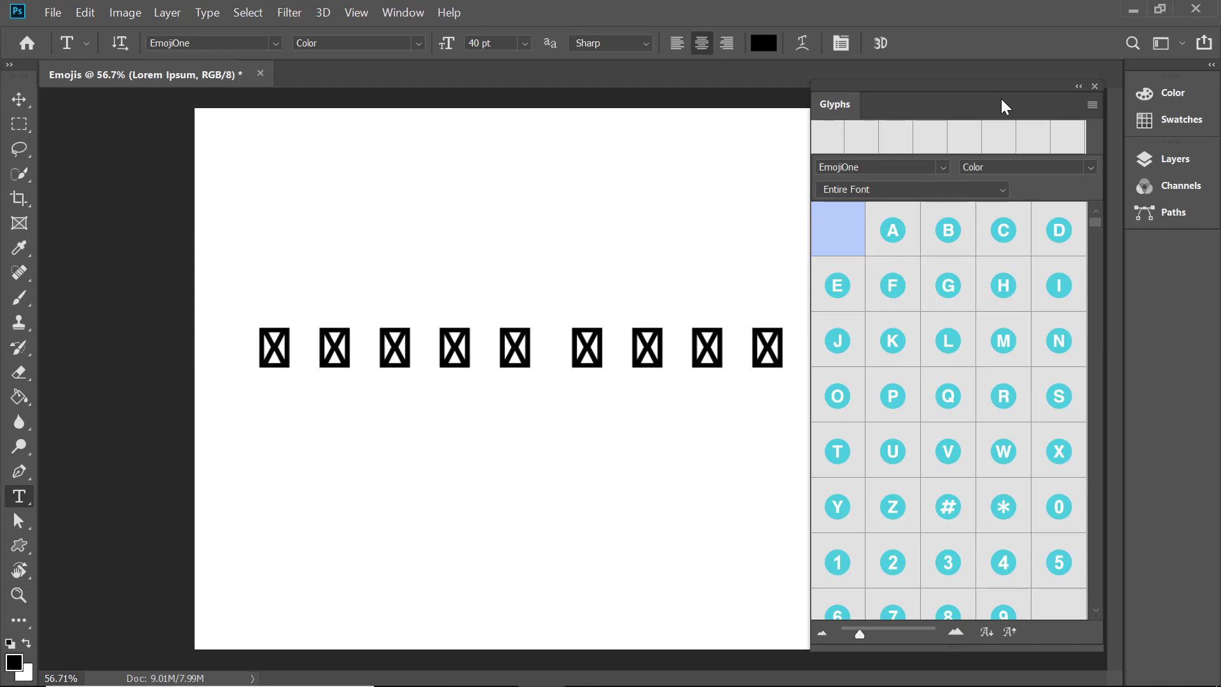
pyautogui.click(1095, 85)
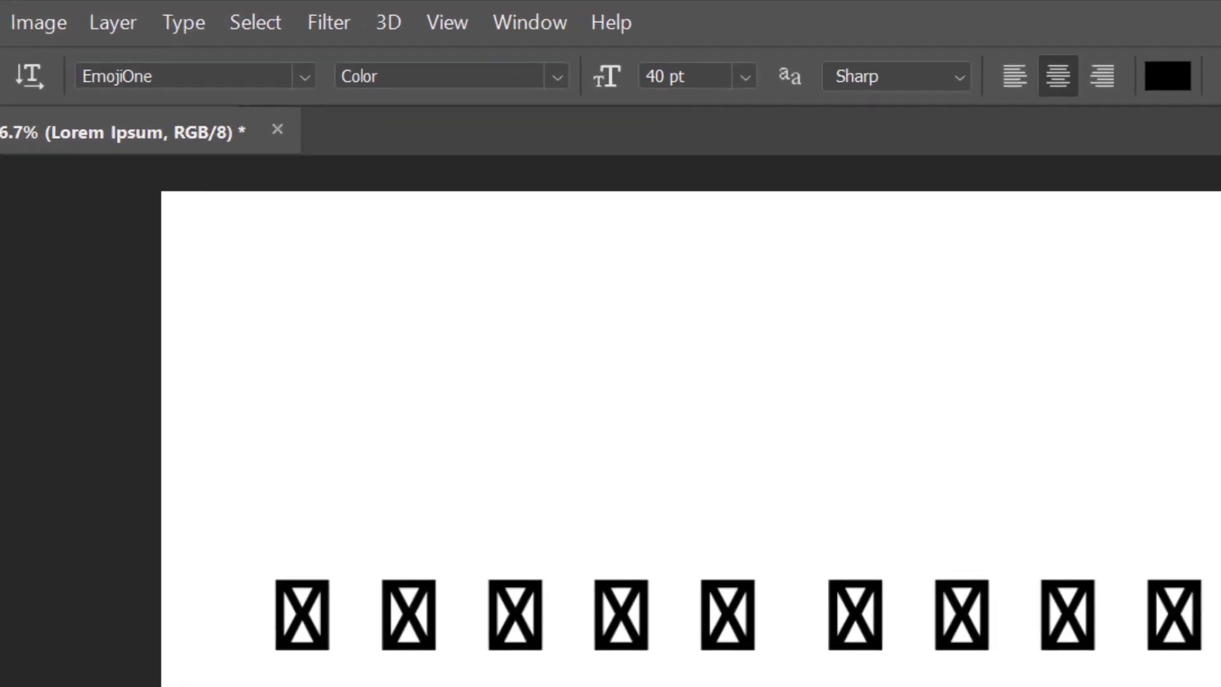
pyautogui.click(547, 27)
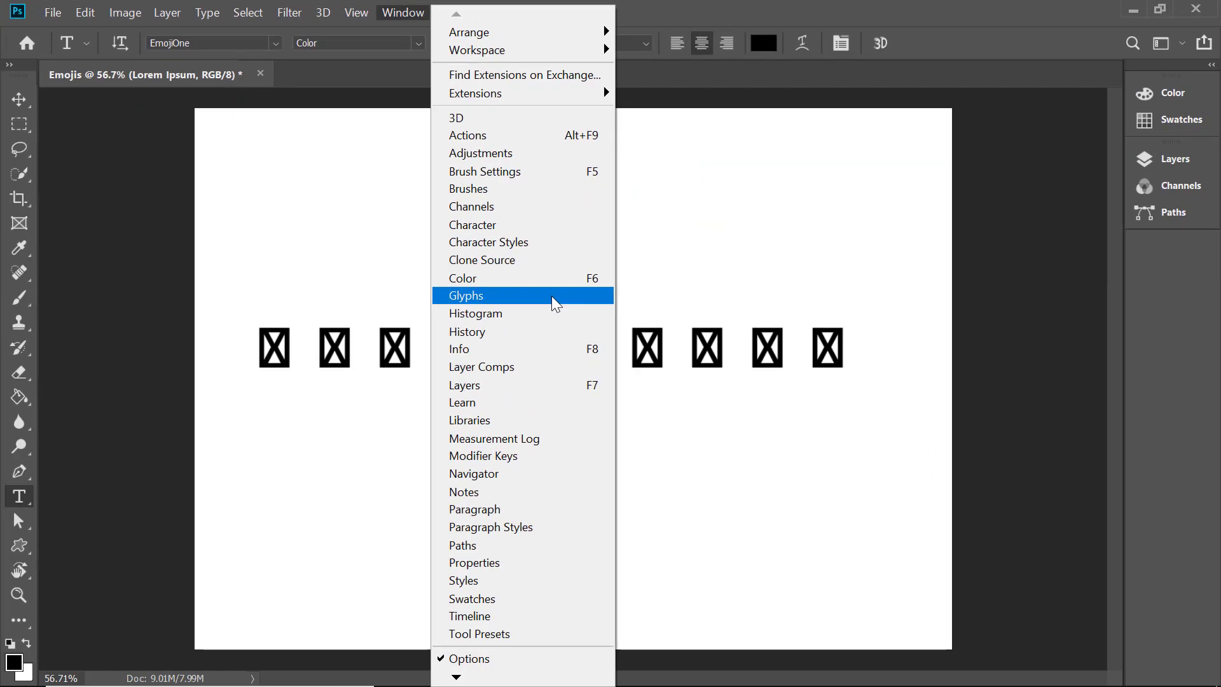
pyautogui.click(795, 522)
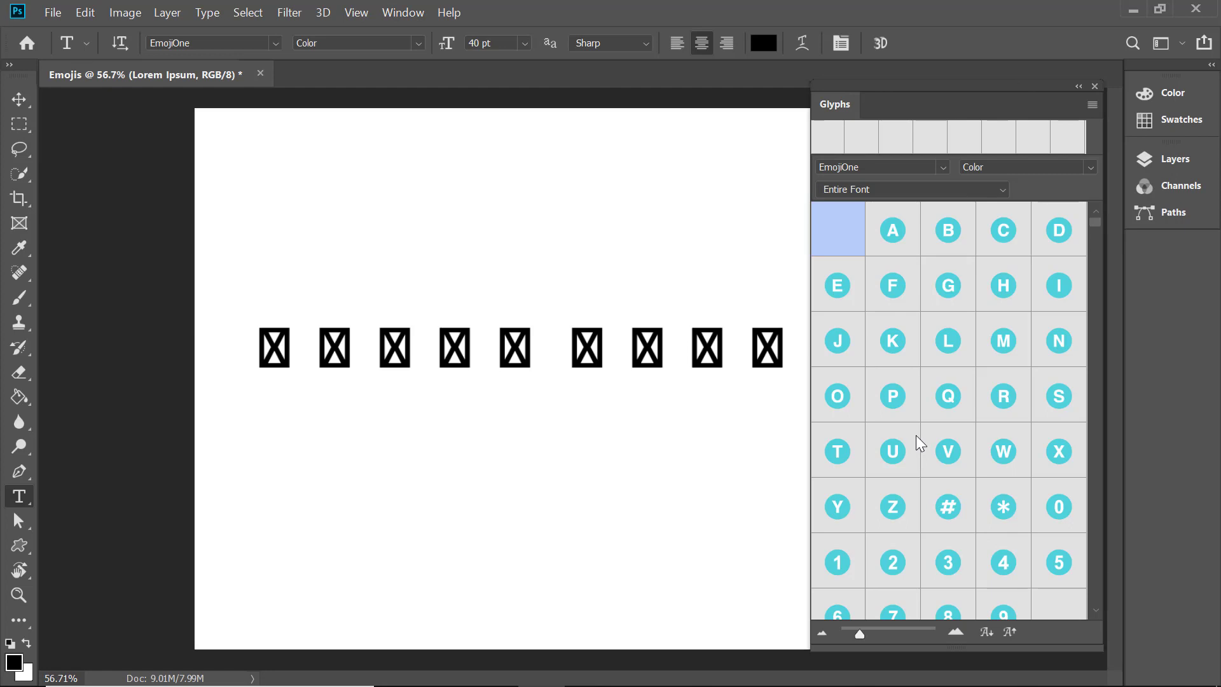
pyautogui.moveTo(837, 107); pyautogui.dragTo(1118, 117)
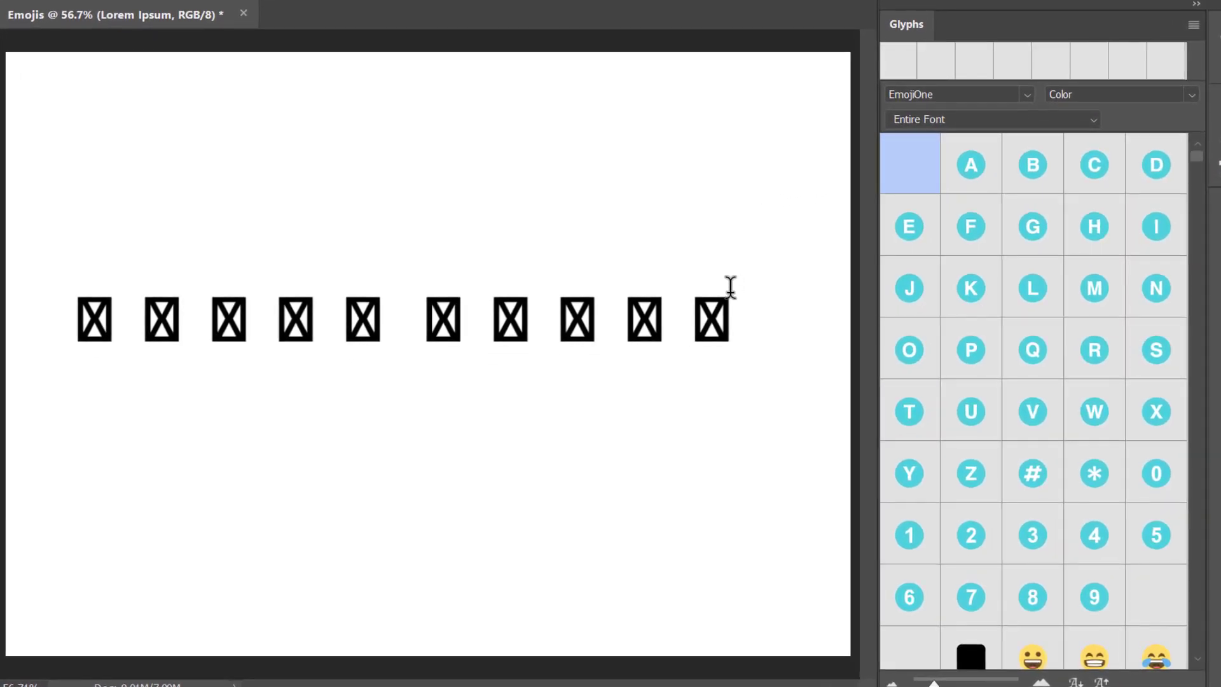
# Replace all the placeholder characters in the text layer with the smiling sunglasses emoji glyph.
pyautogui.moveTo(725, 318); pyautogui.dragTo(45, 316)
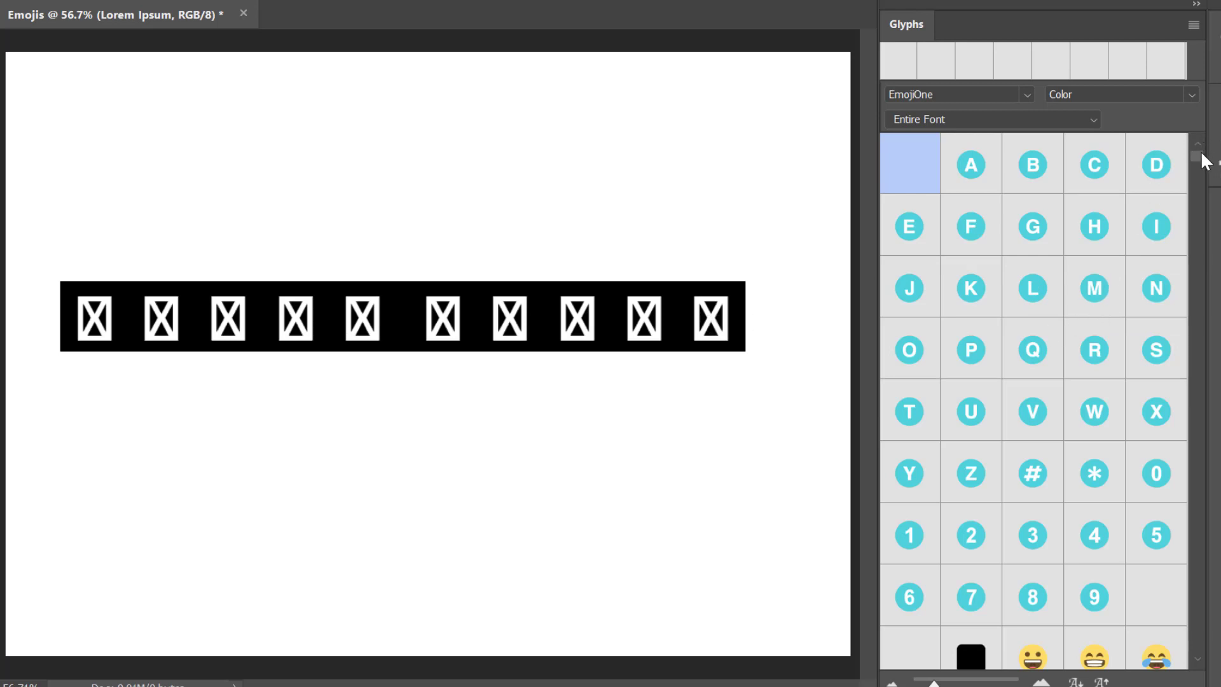
pyautogui.moveTo(1201, 153); pyautogui.dragTo(1203, 165)
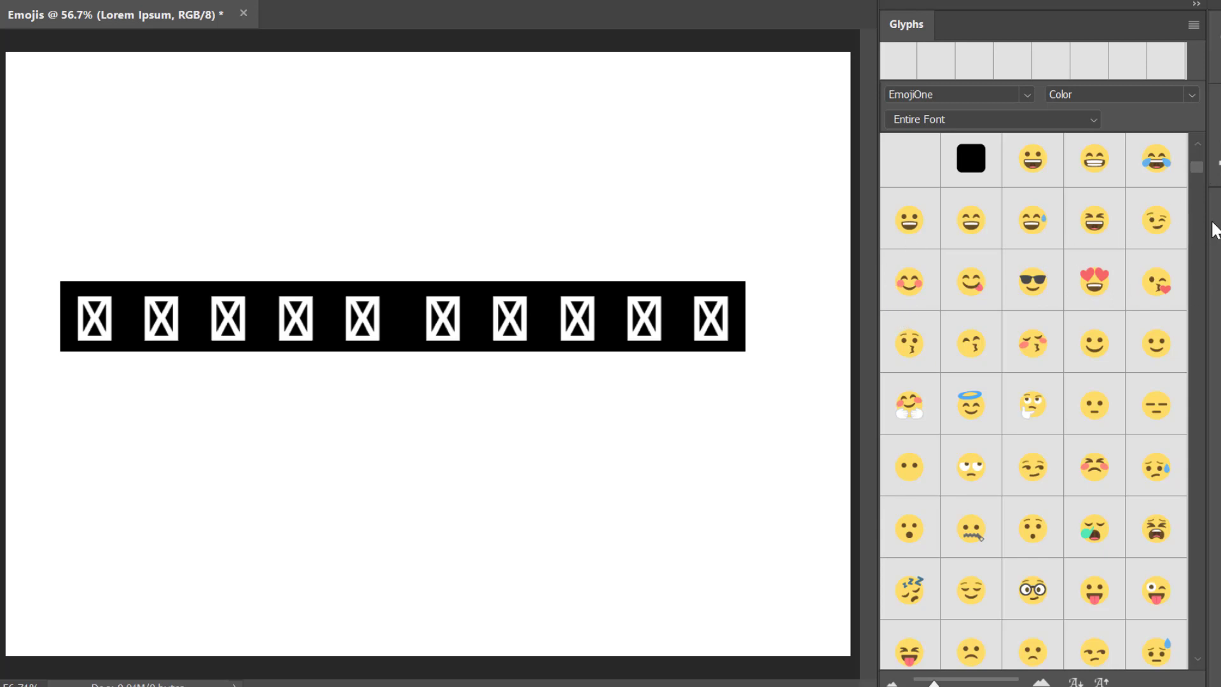
pyautogui.doubleClick(1032, 296)
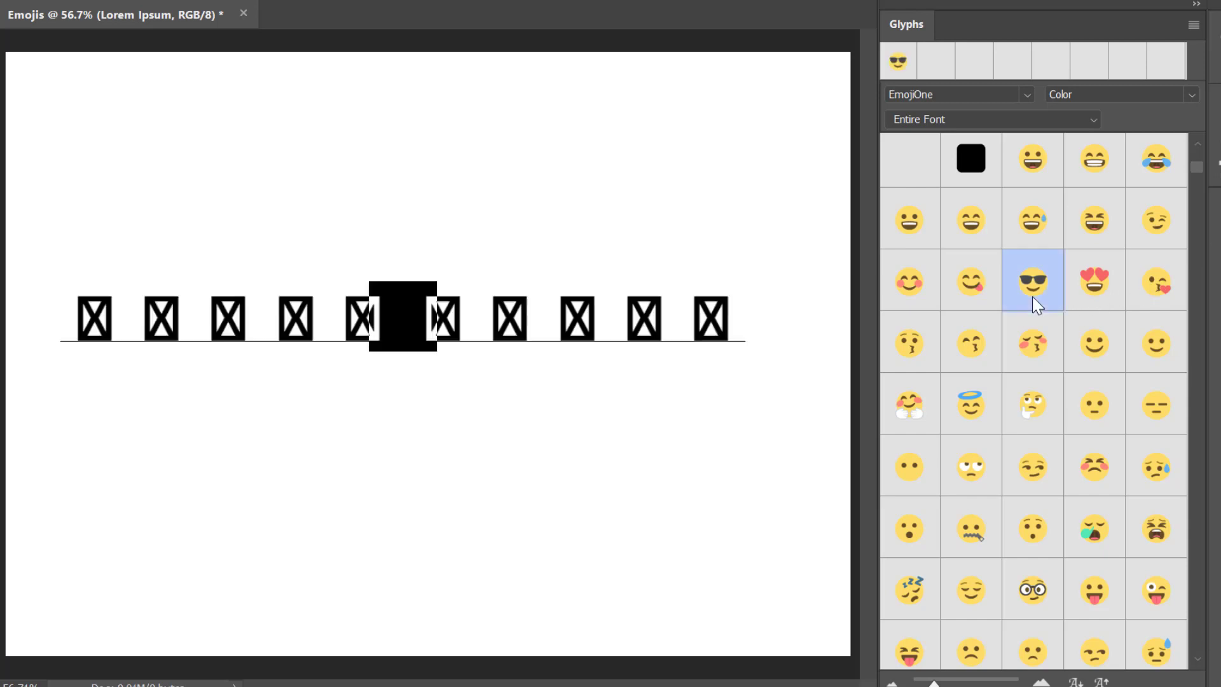
pyautogui.click(438, 320)
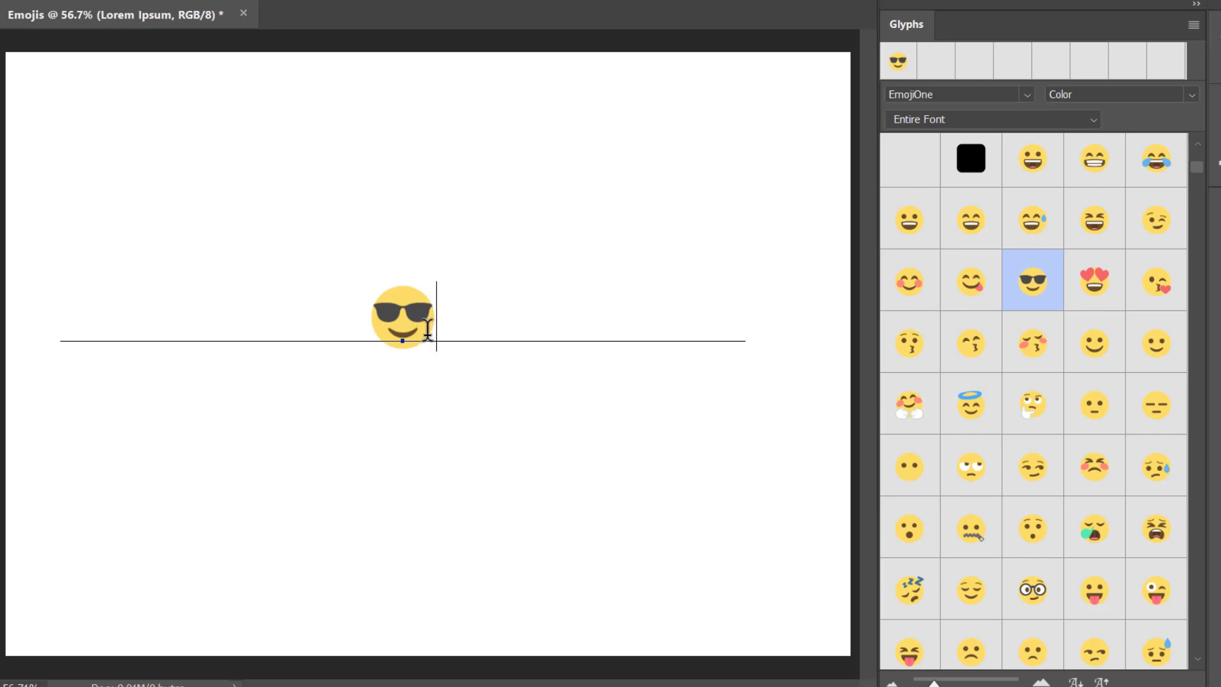
# Append the heart-eyes, halo, zipper-mouth and money-mouth emoji glyphs after the sunglasses emoji and commit the text.
pyautogui.doubleClick(1109, 288)
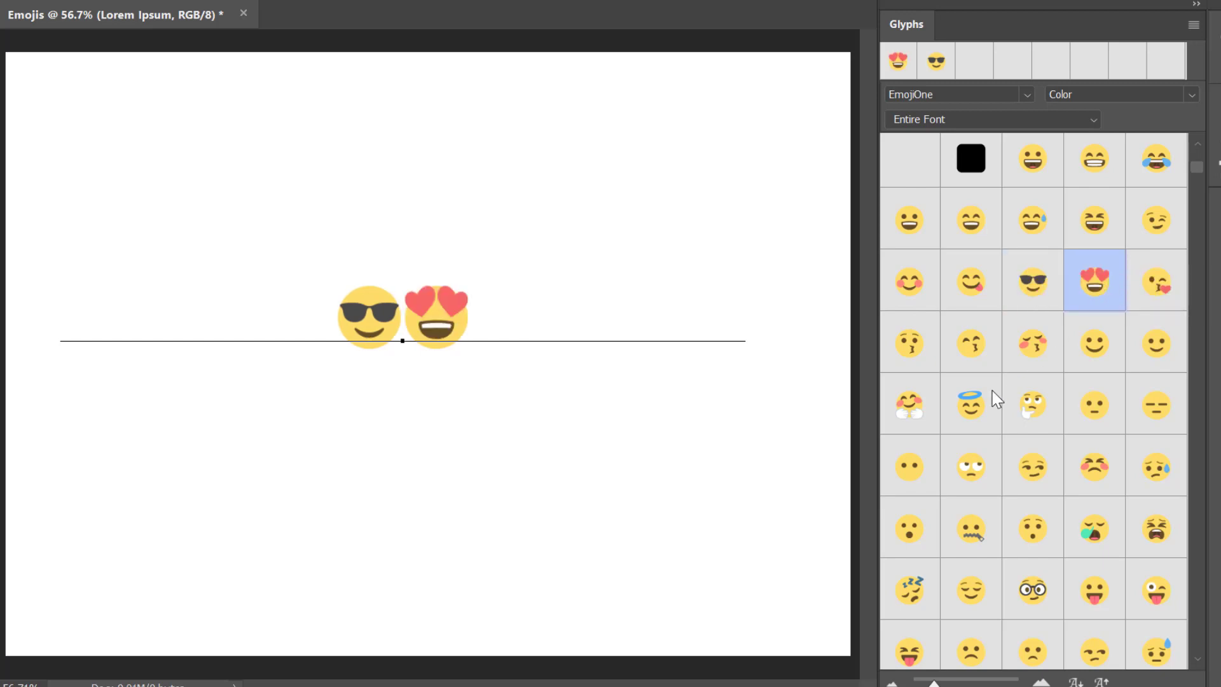
pyautogui.doubleClick(976, 422)
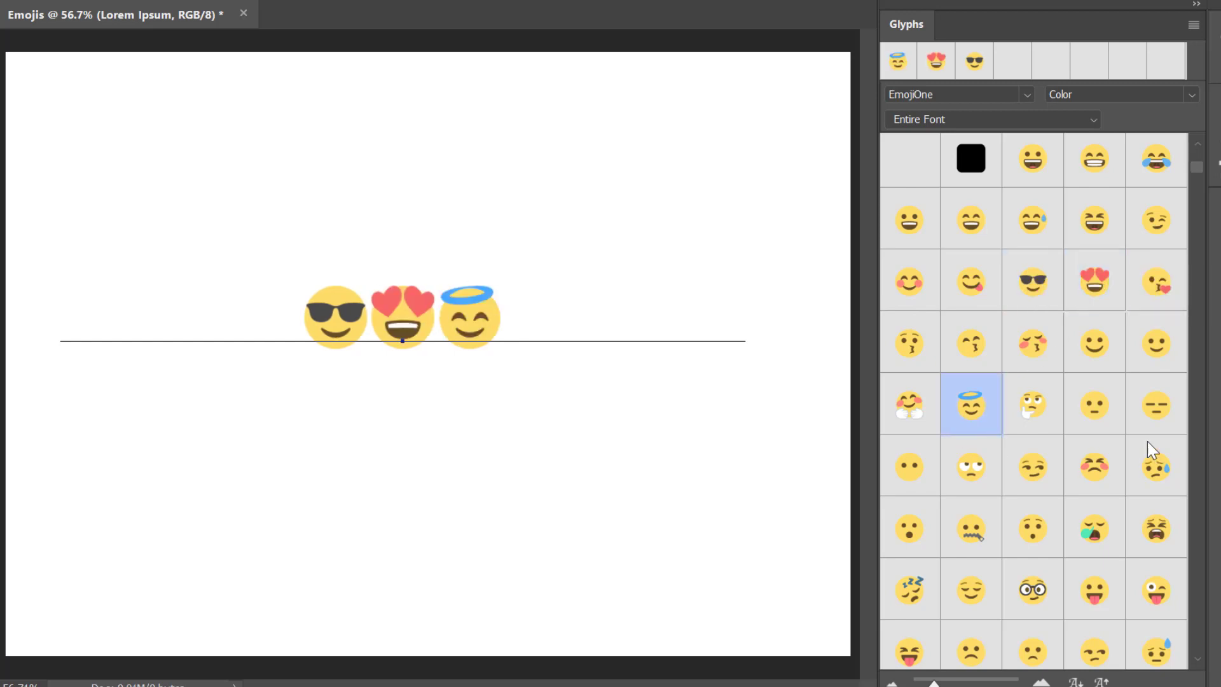
pyautogui.scroll(-2, 1044, 468)
pyautogui.doubleClick(954, 423)
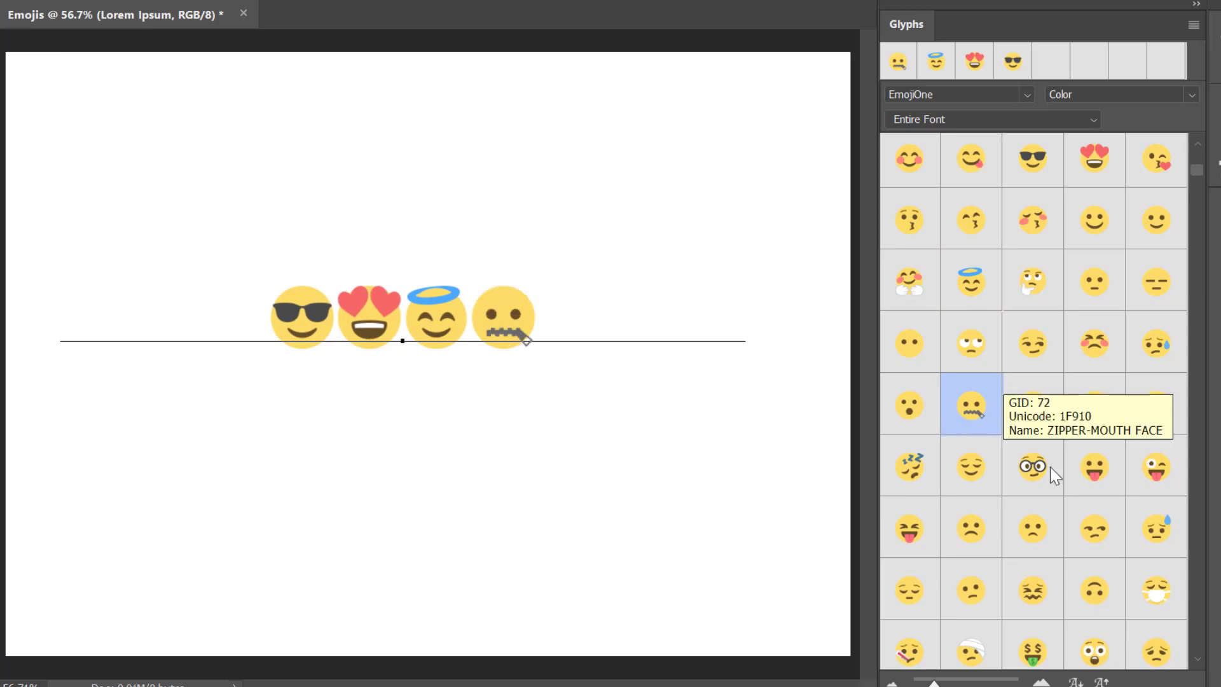
pyautogui.scroll(-2, 1153, 505)
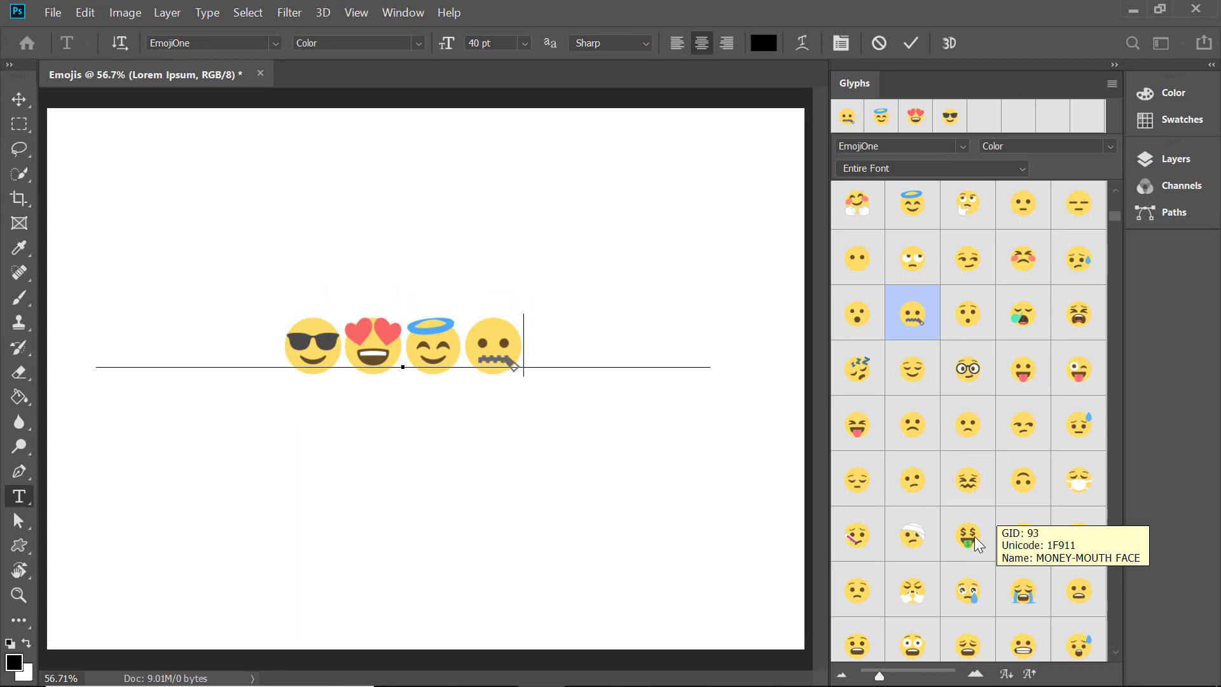
pyautogui.doubleClick(975, 536)
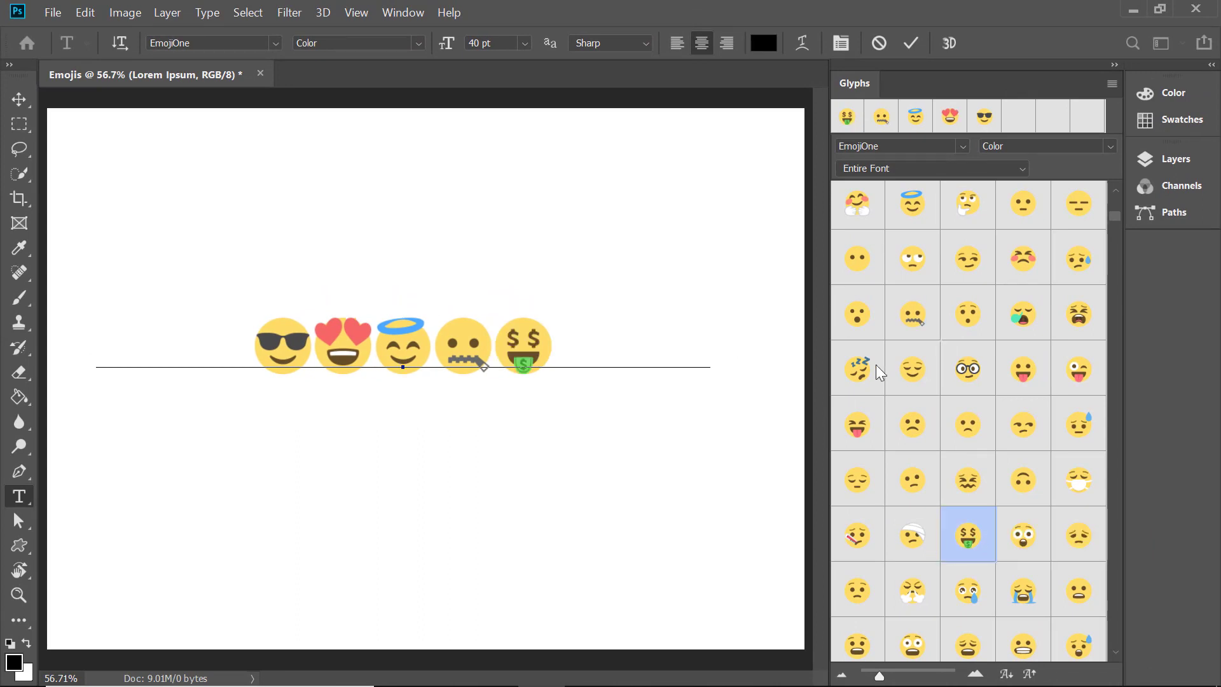
pyautogui.click(909, 46)
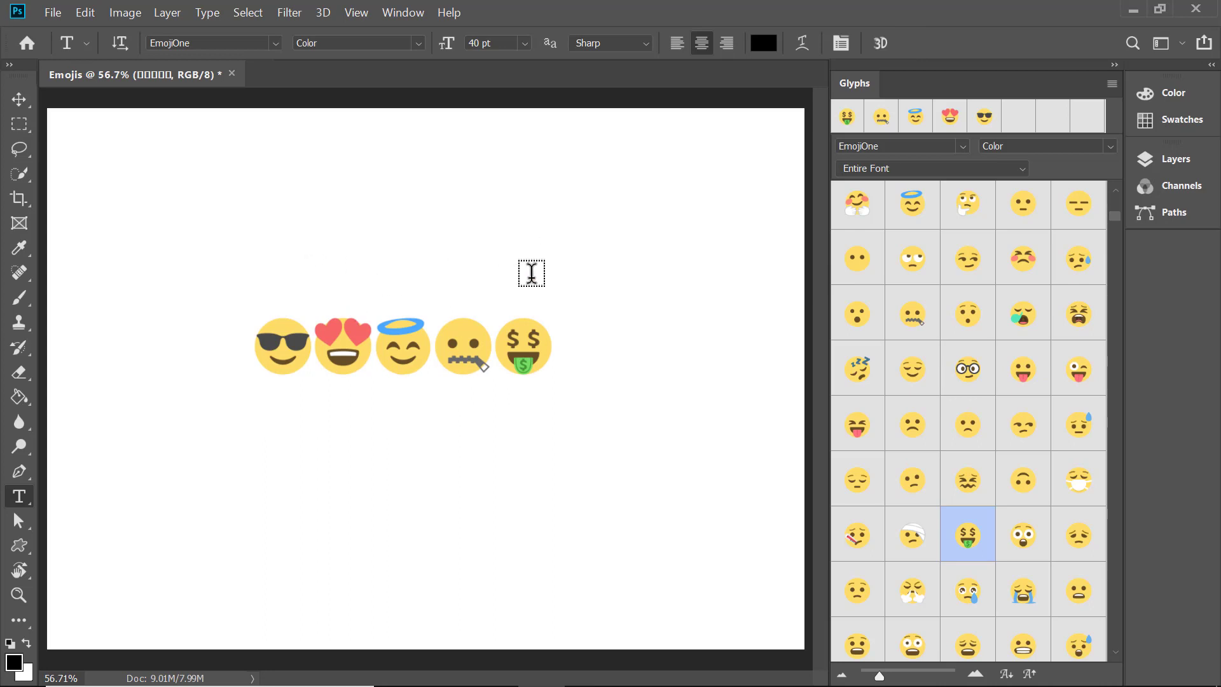
# Move the emoji row to the canvas's upper right and place a duplicate of its layer below it.
pyautogui.click(19, 99)
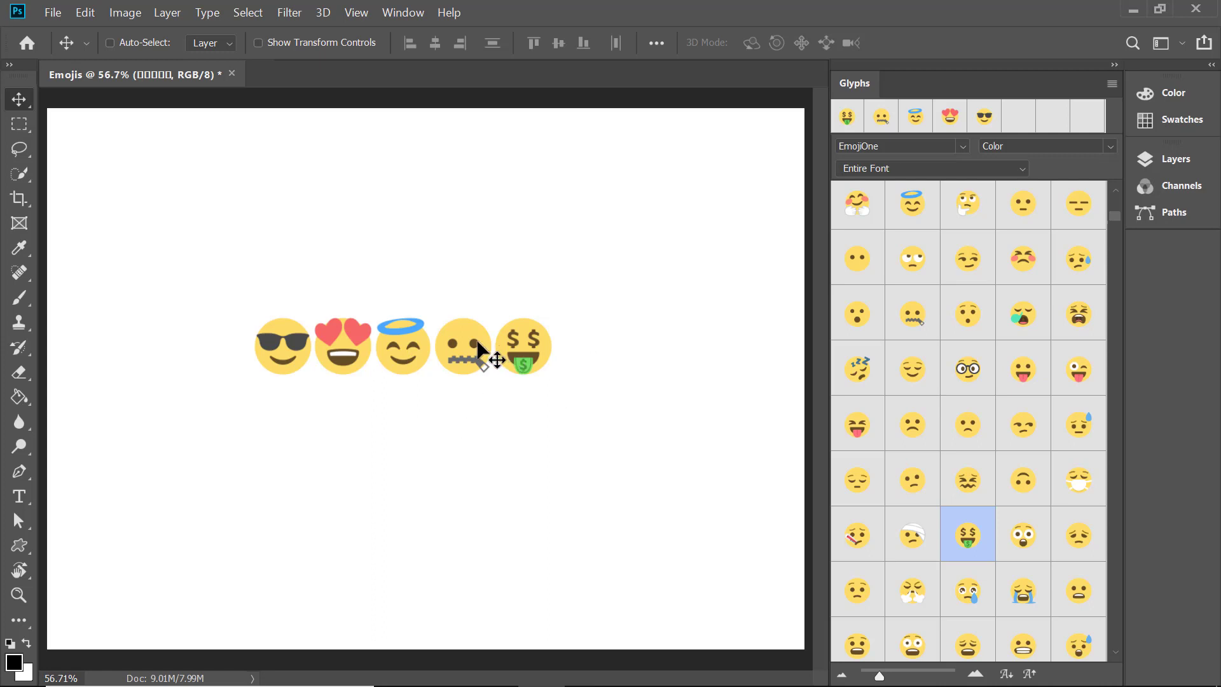
pyautogui.moveTo(478, 344); pyautogui.dragTo(678, 200)
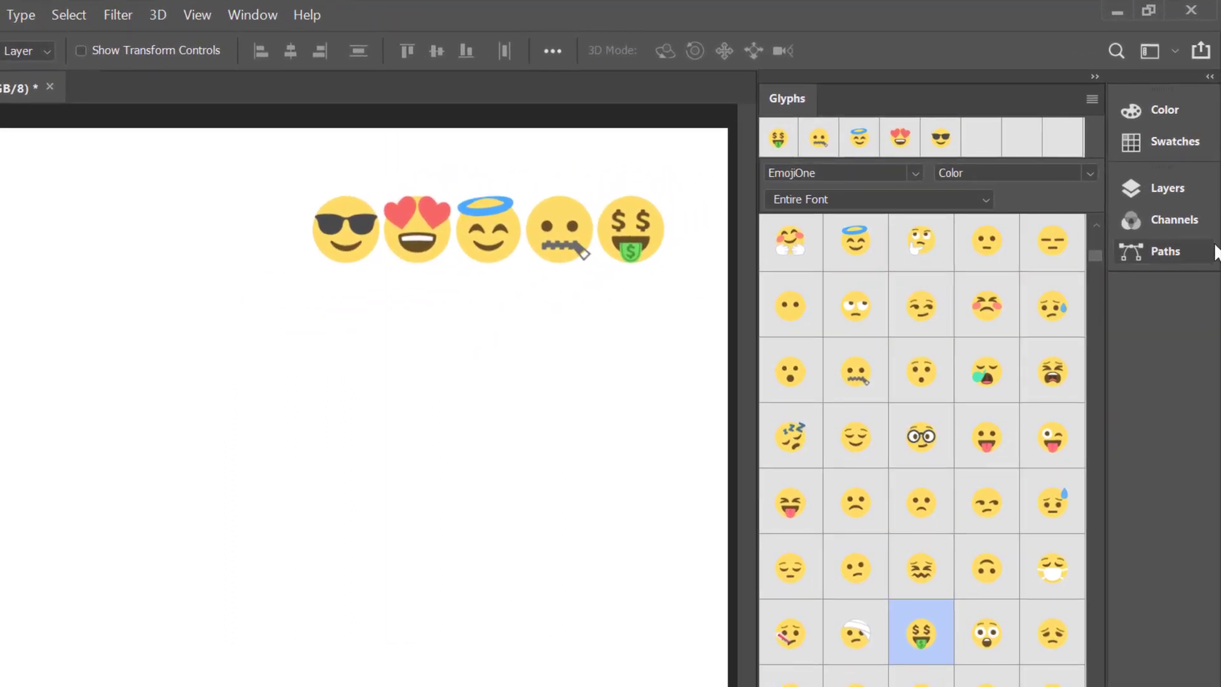
pyautogui.click(1183, 188)
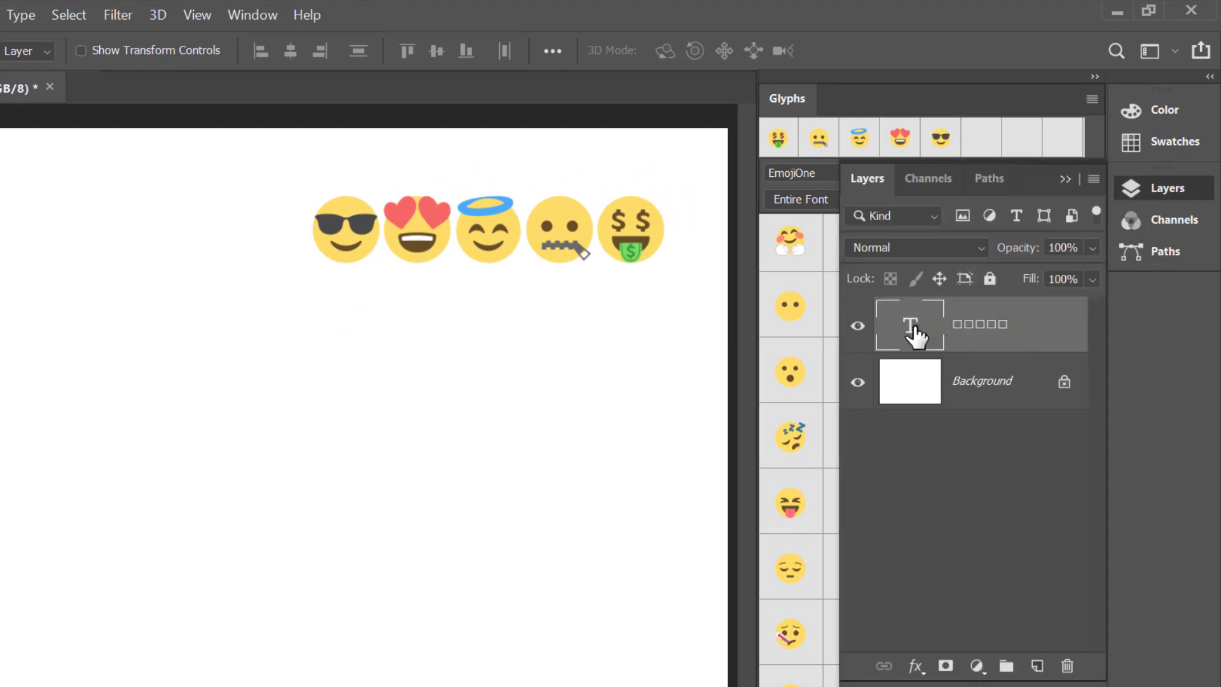
pyautogui.moveTo(914, 333); pyautogui.dragTo(1038, 665)
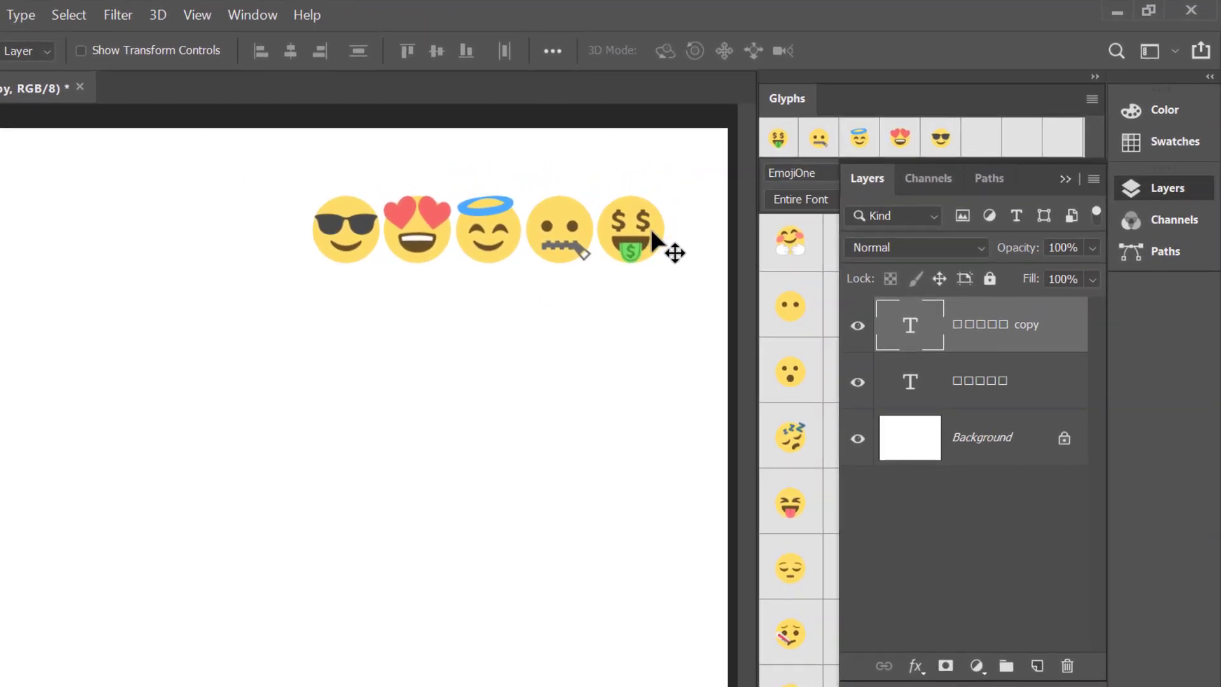
pyautogui.moveTo(652, 234); pyautogui.dragTo(655, 466)
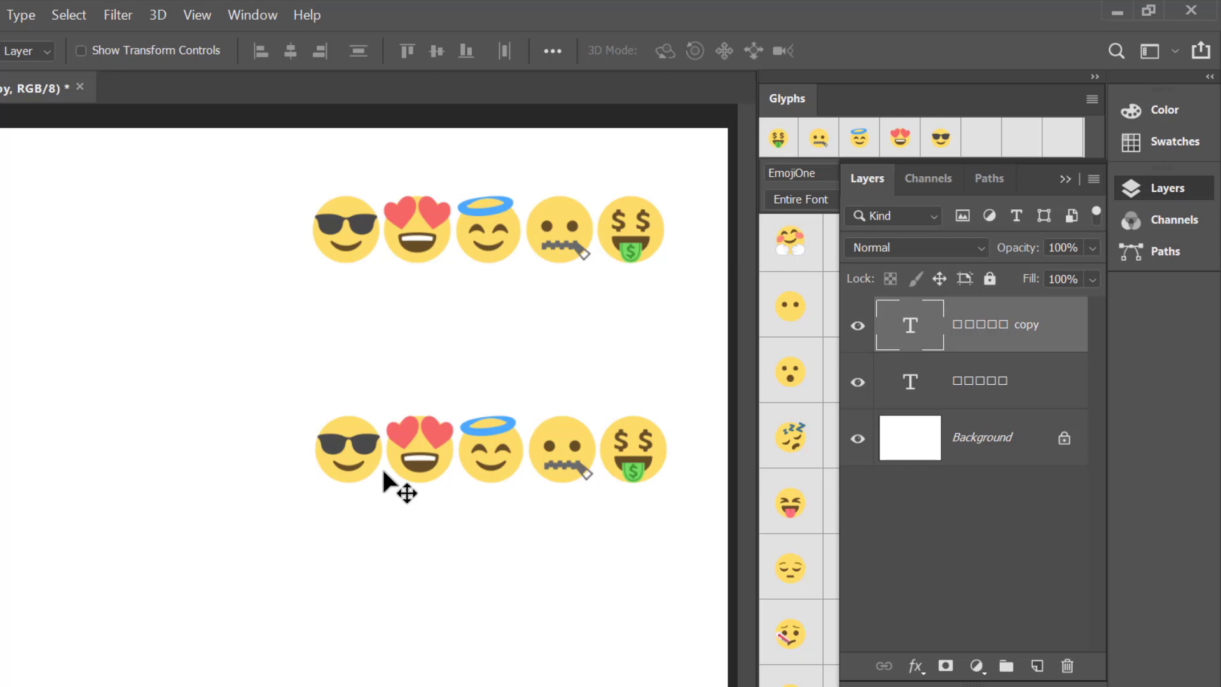
# Convert the duplicated emoji text layer to a shape.
pyautogui.click(29, 18)
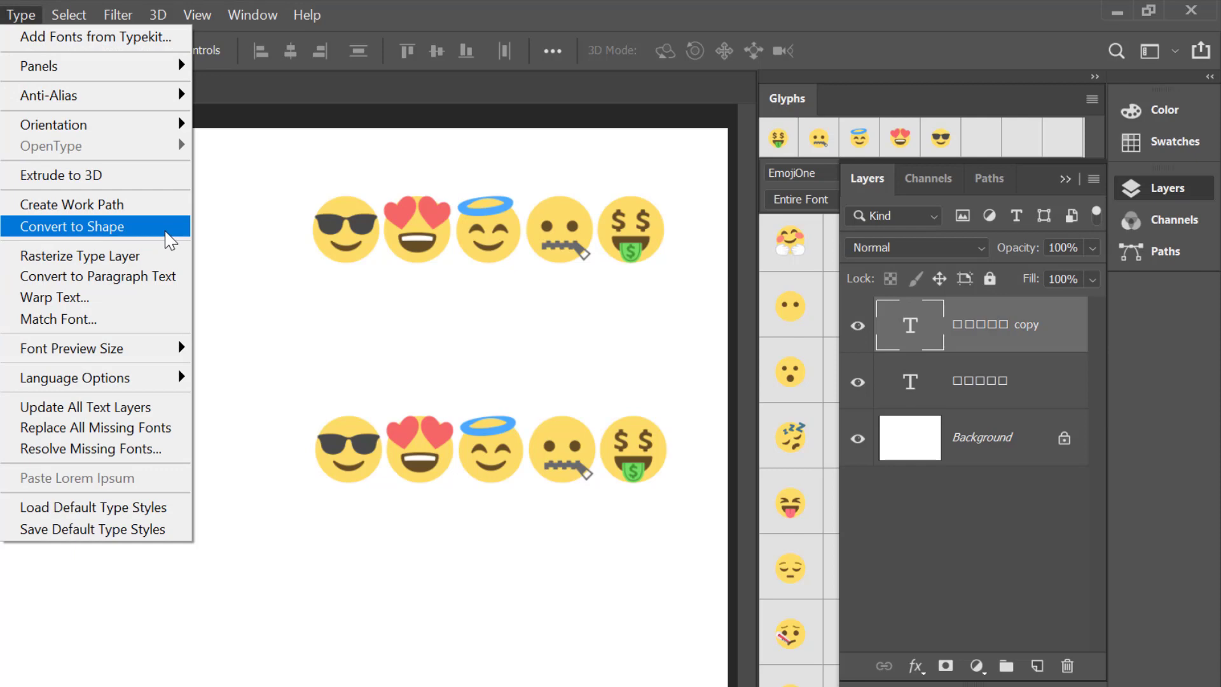
pyautogui.rightClick(1051, 325)
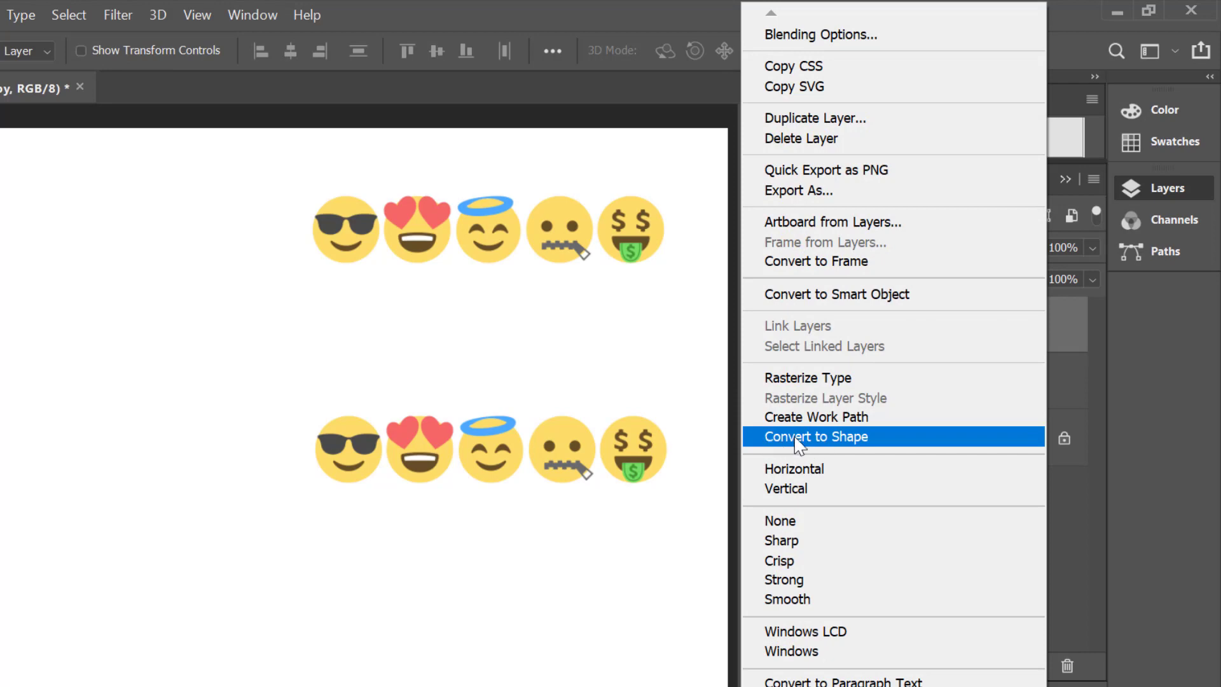
pyautogui.click(914, 445)
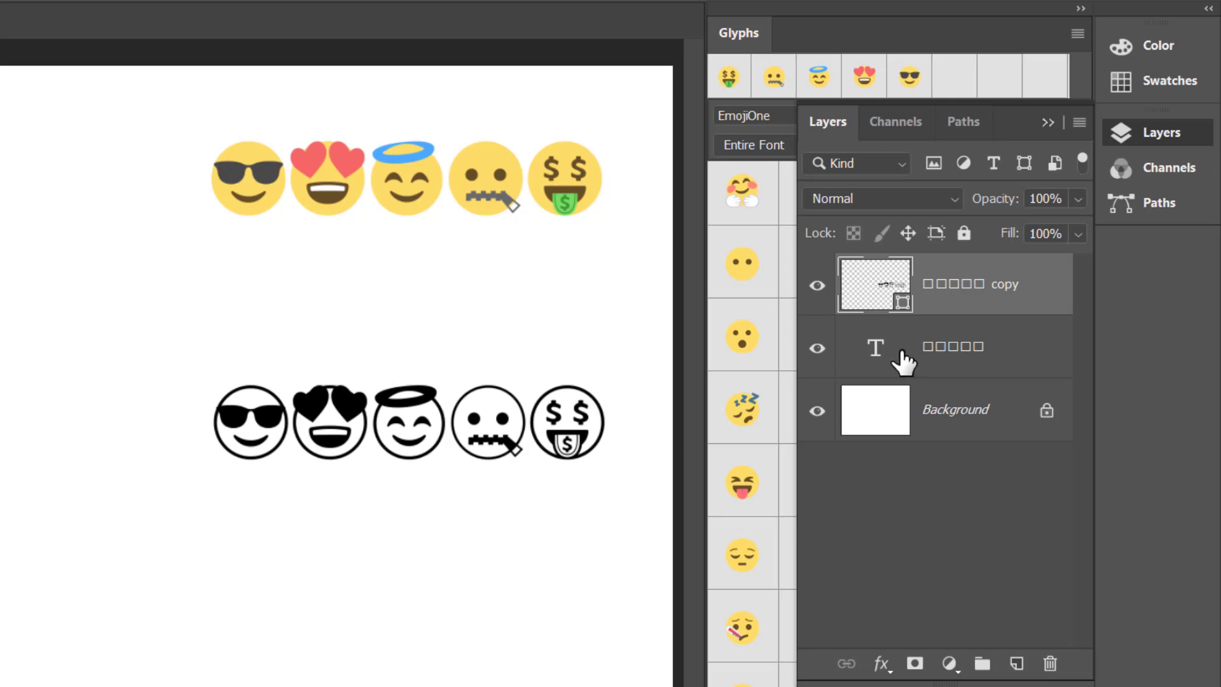
# Delete the shape layer and the original emoji text layer, leaving only the Background.
pyautogui.moveTo(997, 287); pyautogui.dragTo(1052, 658)
pyautogui.moveTo(1008, 299); pyautogui.dragTo(1048, 661)
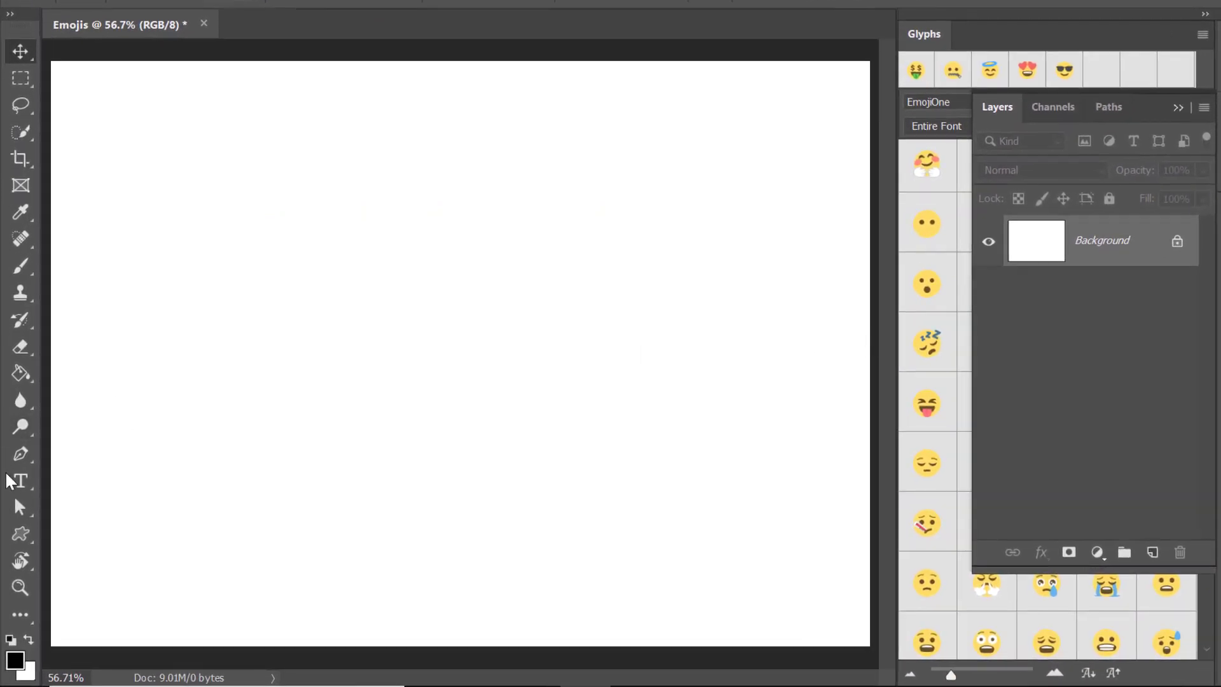
# Start a new text layer on the canvas and insert the yellow glyph of the woman raising one hand.
pyautogui.click(9, 478)
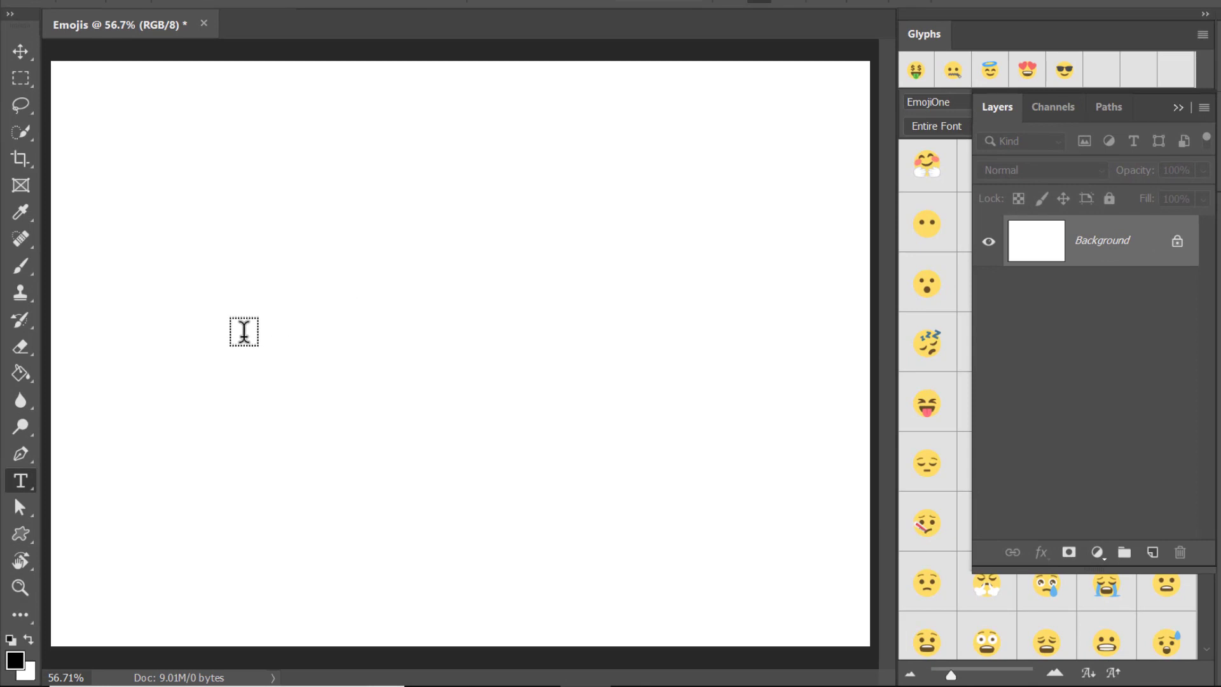
pyautogui.click(346, 322)
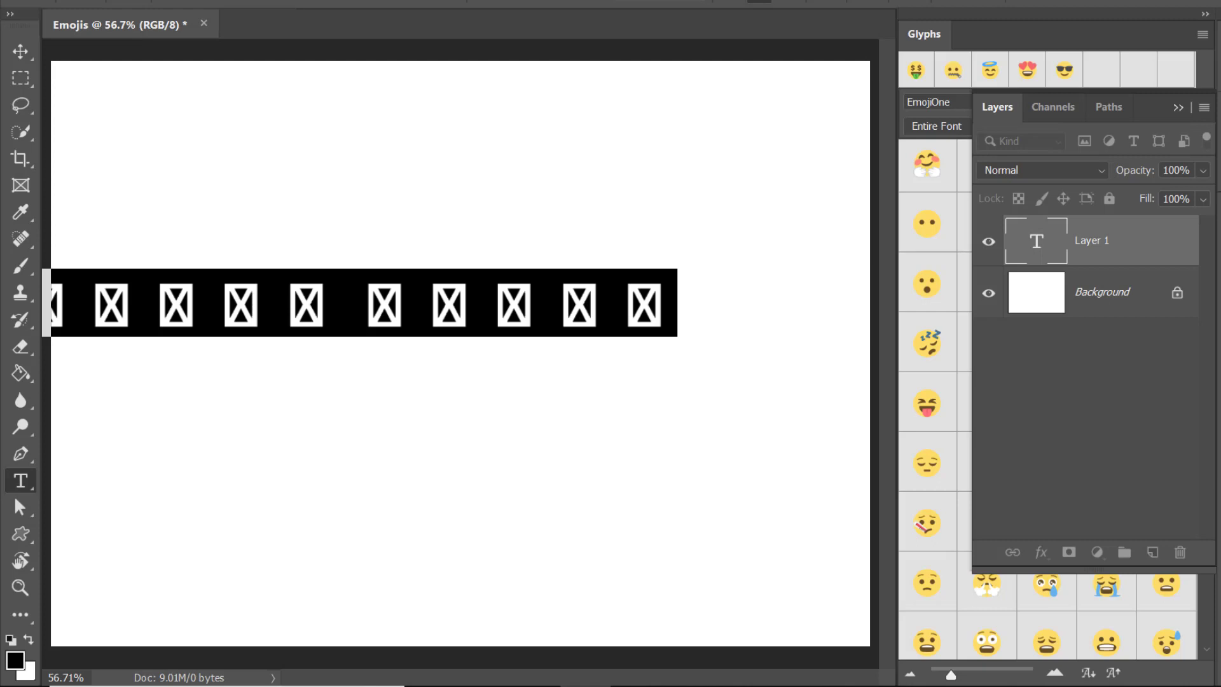
pyautogui.click(1218, 119)
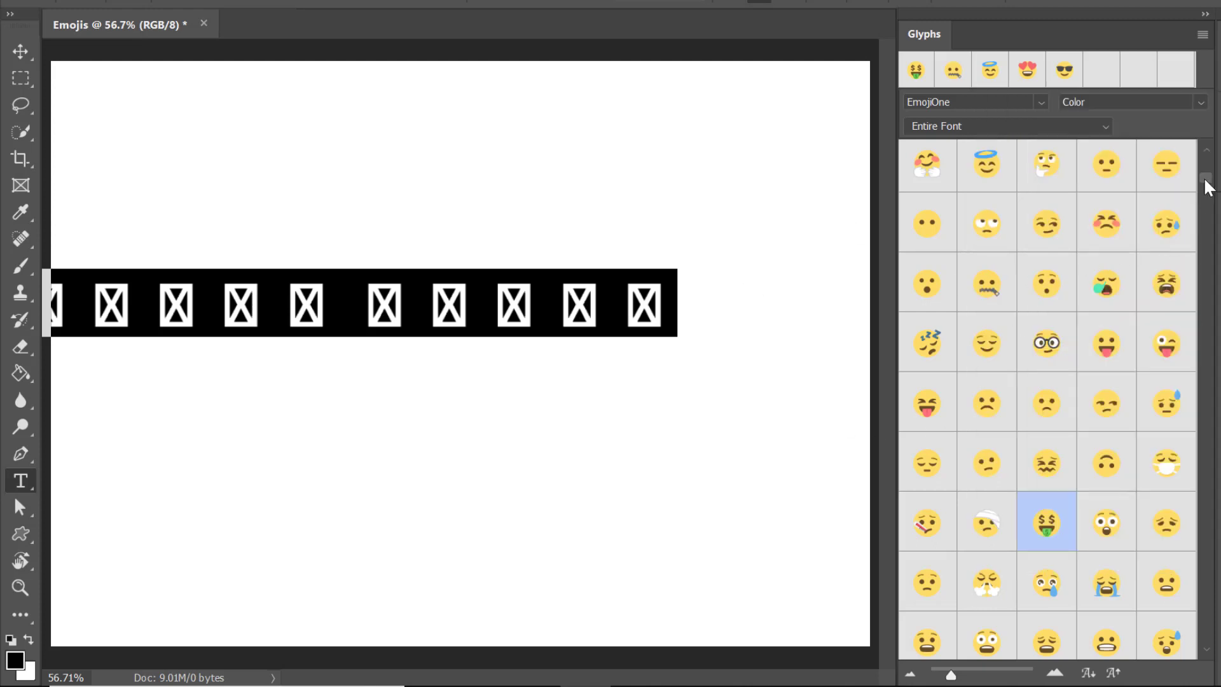
pyautogui.moveTo(1208, 187); pyautogui.dragTo(1220, 237)
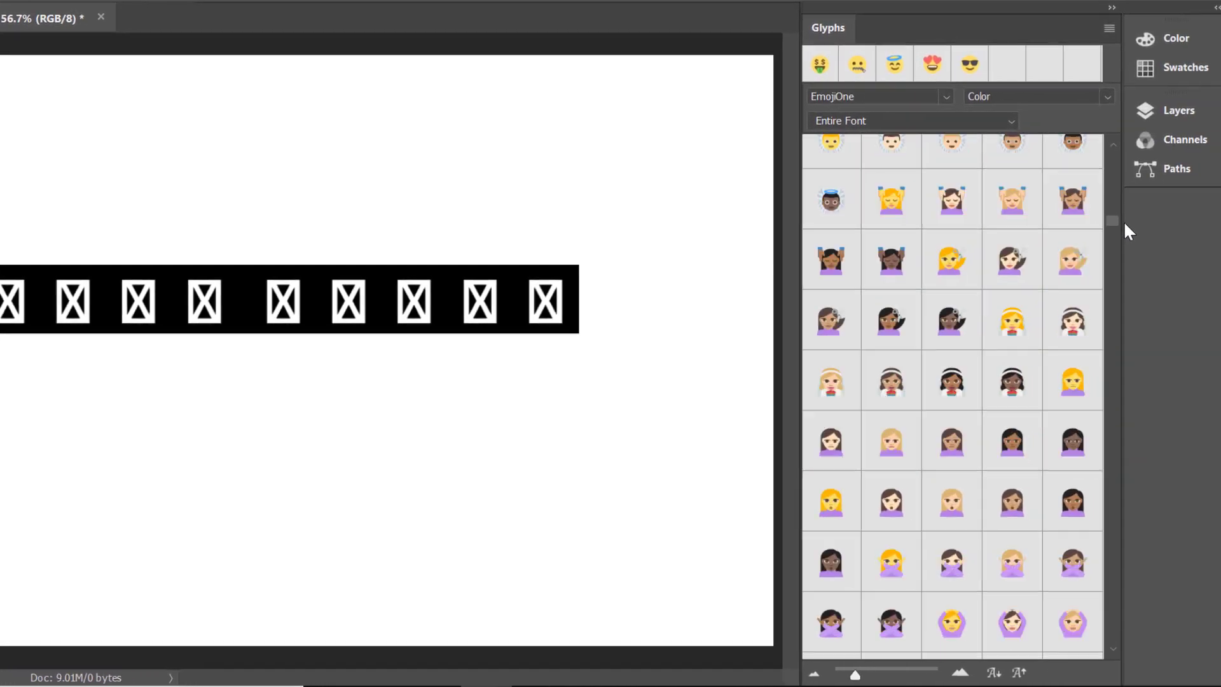
pyautogui.moveTo(1125, 224); pyautogui.dragTo(1116, 225)
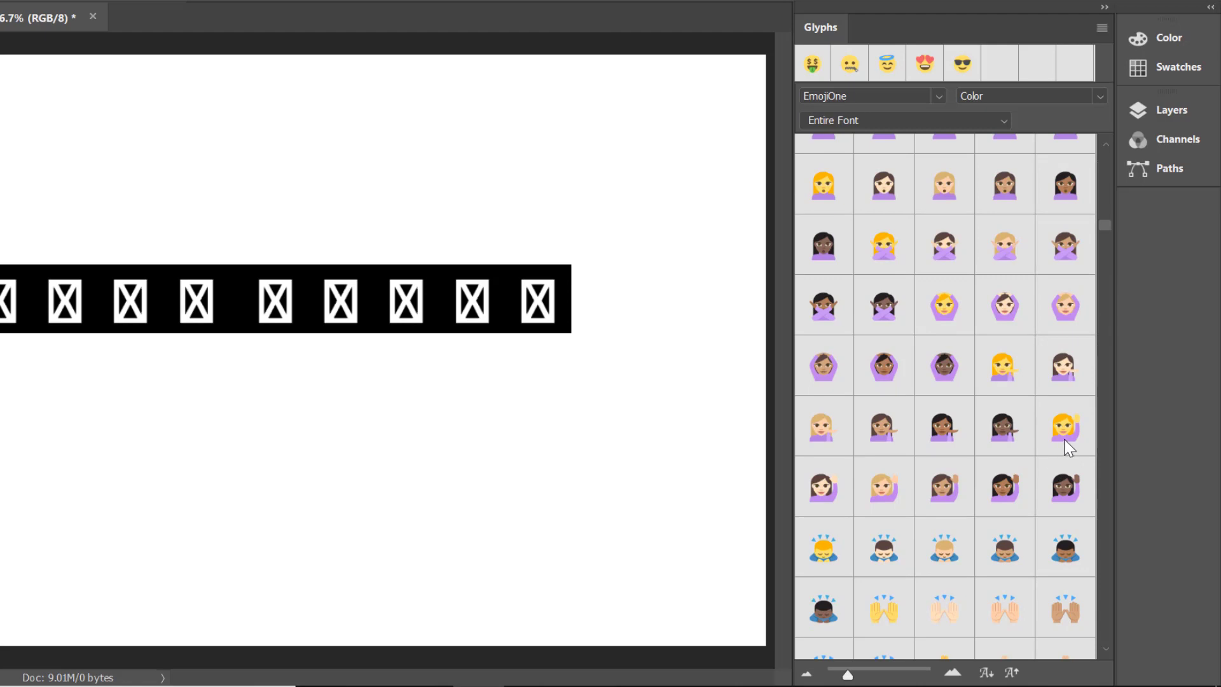
pyautogui.moveTo(1065, 439)
pyautogui.doubleClick(1061, 429)
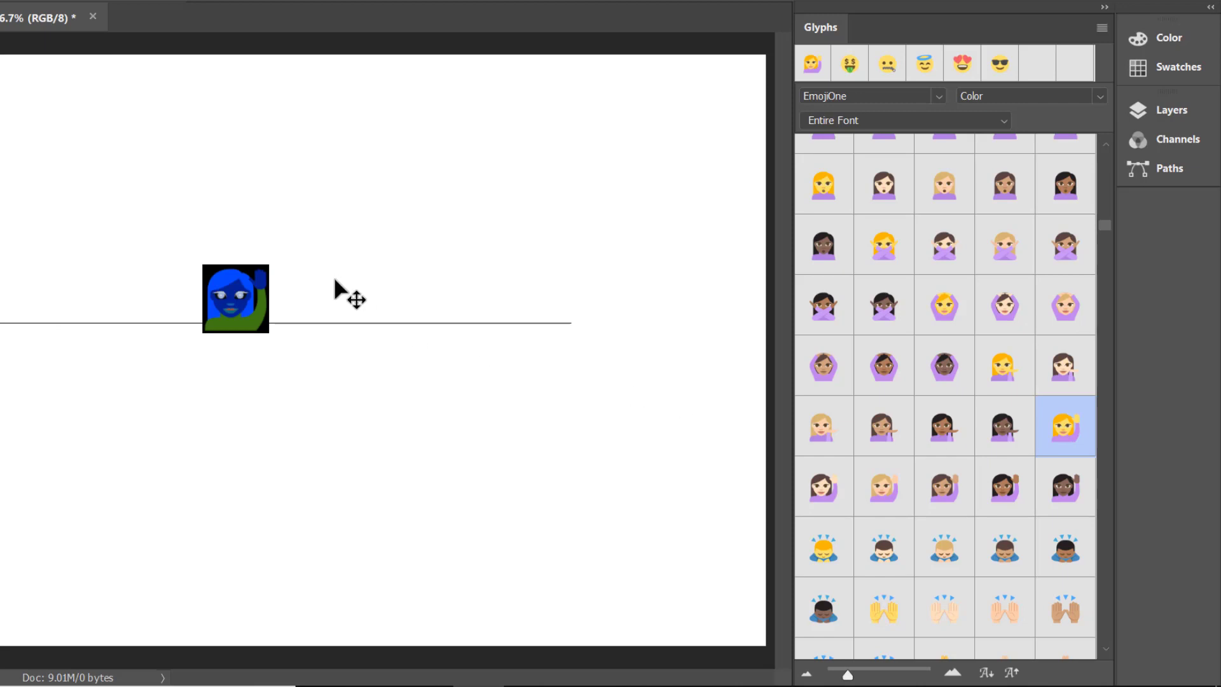
pyautogui.click(270, 297)
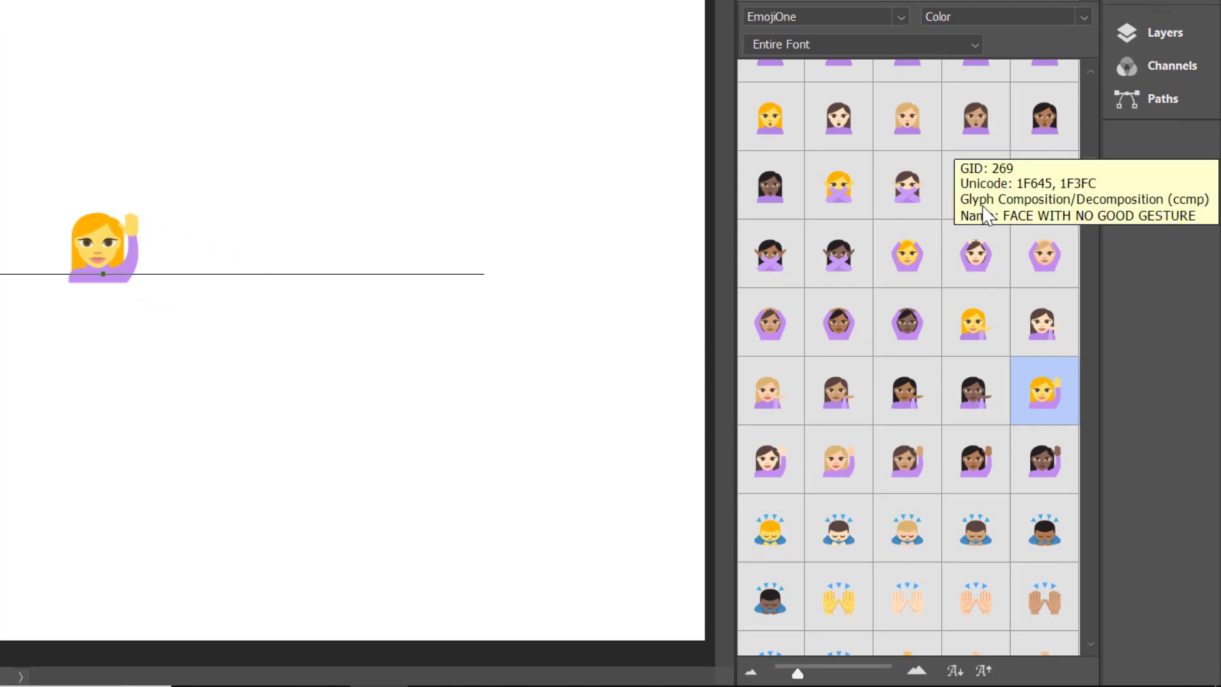
# Apply the darkest skin-tone modifier glyph to the woman emoji by inserting it directly after the character.
pyautogui.moveTo(1088, 161); pyautogui.dragTo(1090, 183)
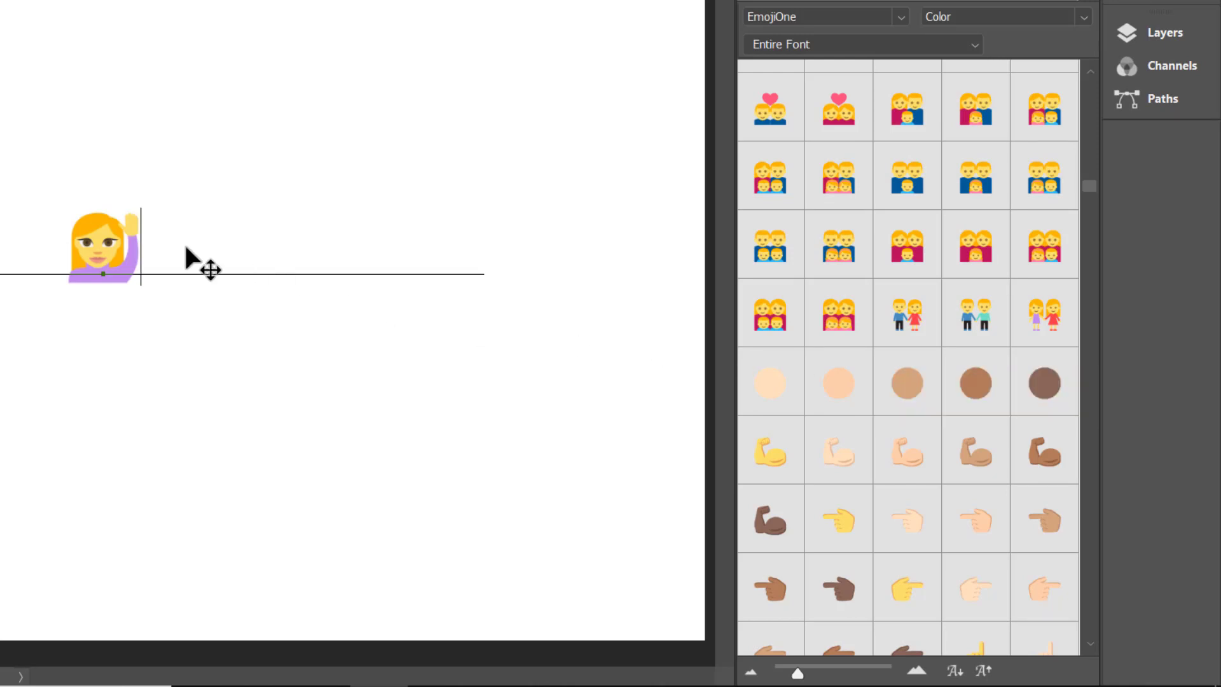
pyautogui.click(137, 236)
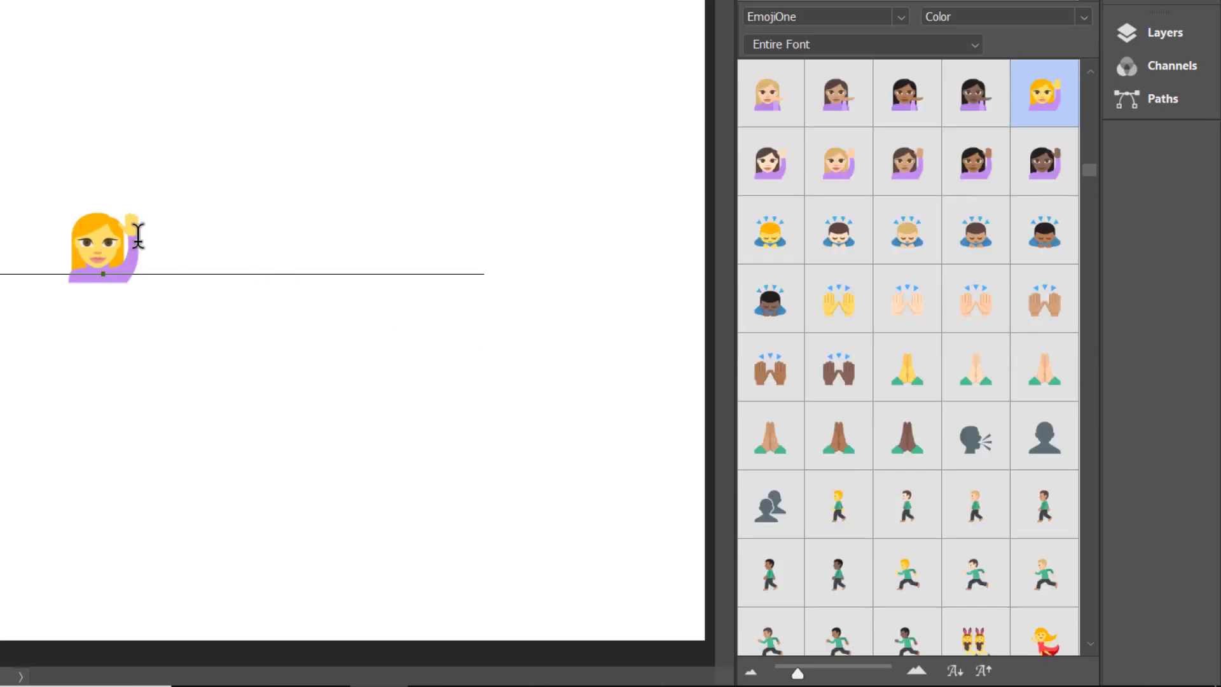
pyautogui.moveTo(1090, 179)
pyautogui.mouseDown()
pyautogui.moveTo(1085, 259)
pyautogui.moveTo(1090, 191)
pyautogui.mouseUp()
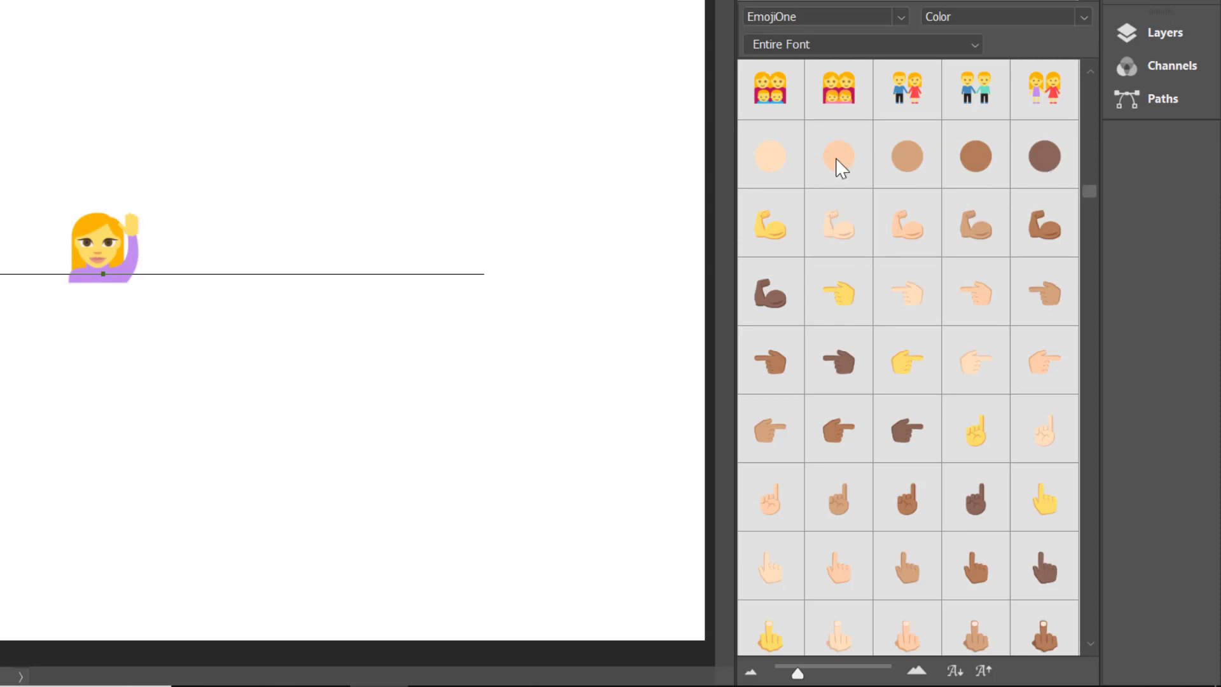
pyautogui.doubleClick(1046, 157)
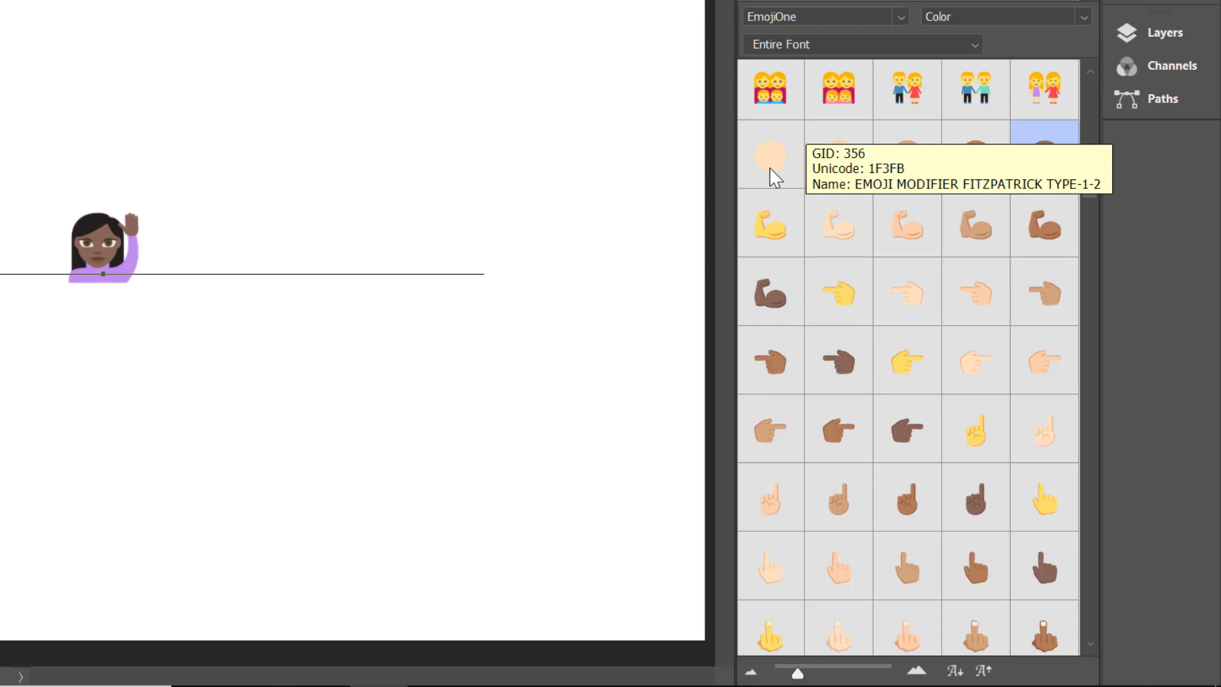
# Try adding the lightest skin-tone modifier after the dark one, and delete both modifiers from the woman emoji.
pyautogui.doubleClick(772, 175)
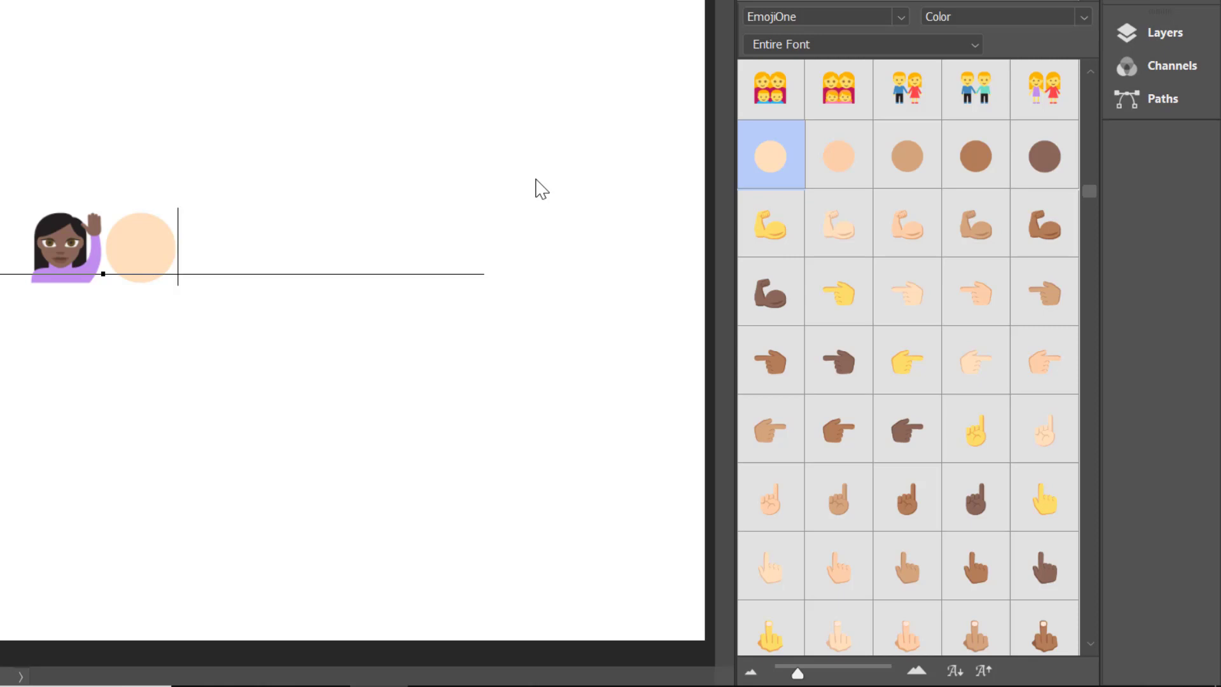
pyautogui.press('BackSpace')
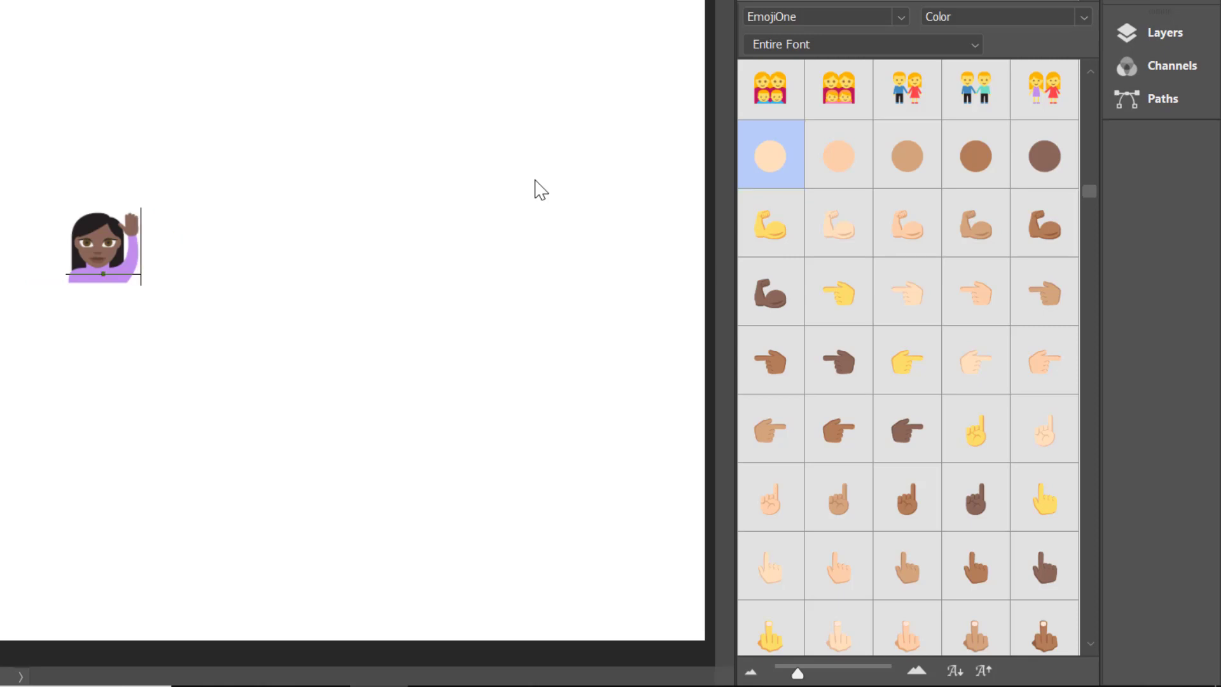
pyautogui.press('BackSpace')
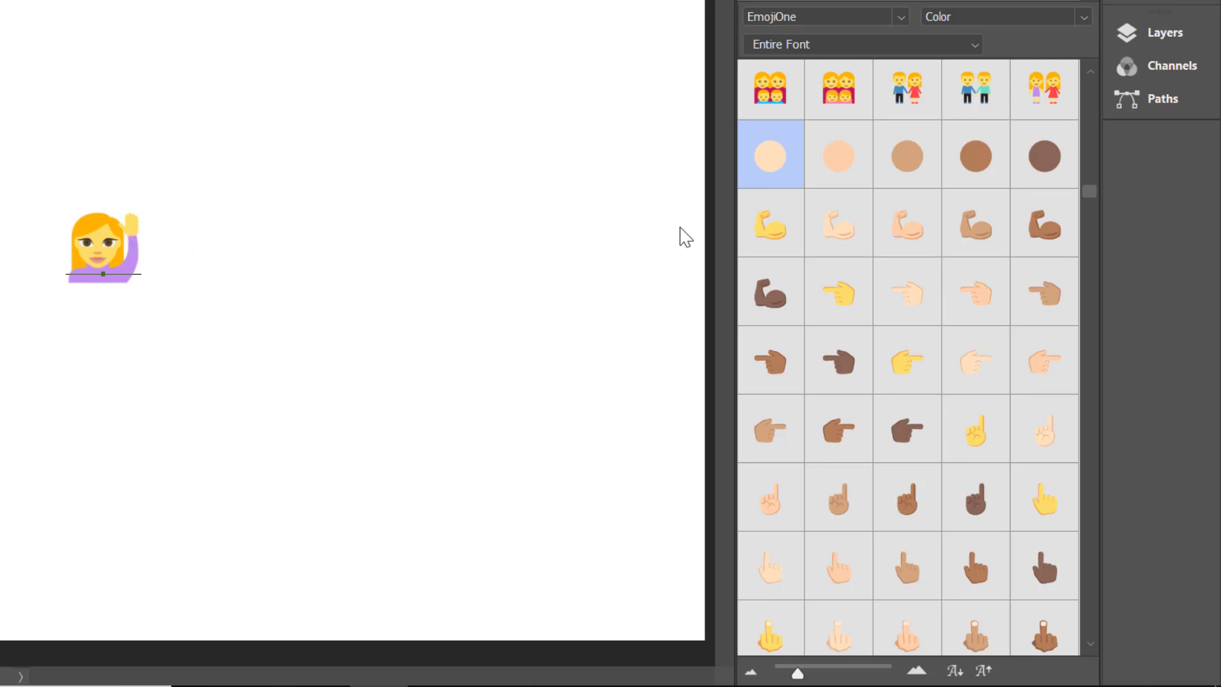
# Apply the lightest skin-tone modifier to the woman emoji, commit the text and move it to the canvas's upper-left area.
pyautogui.doubleClick(766, 169)
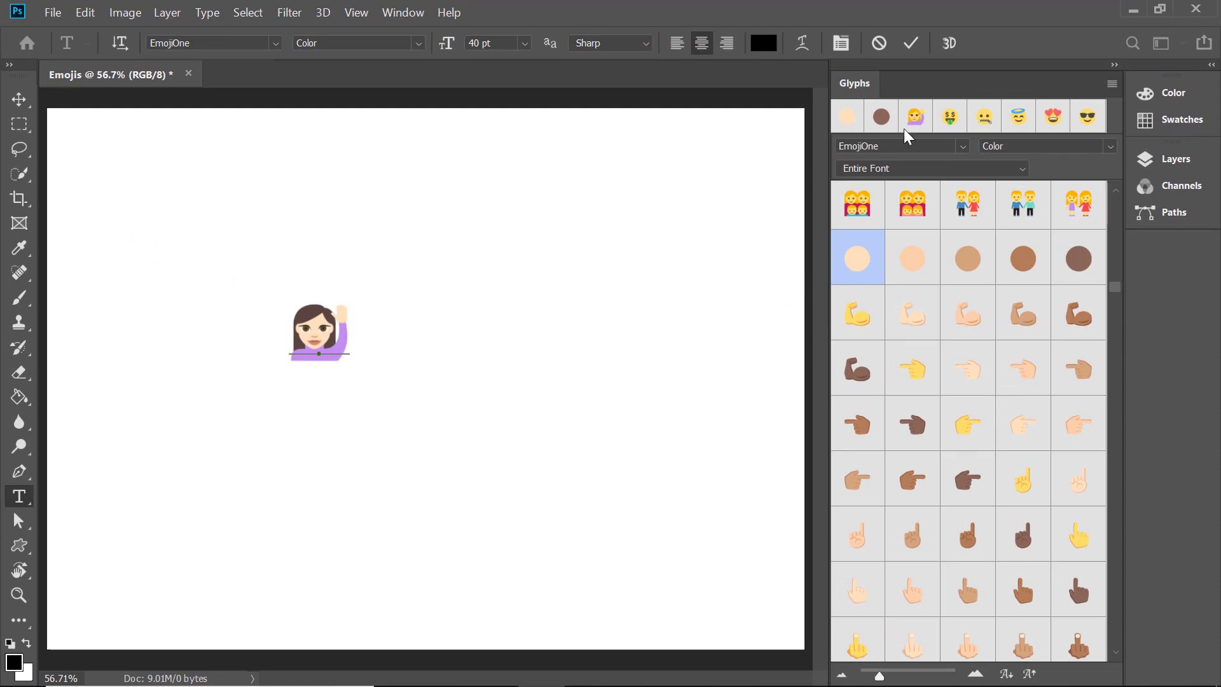
pyautogui.click(914, 42)
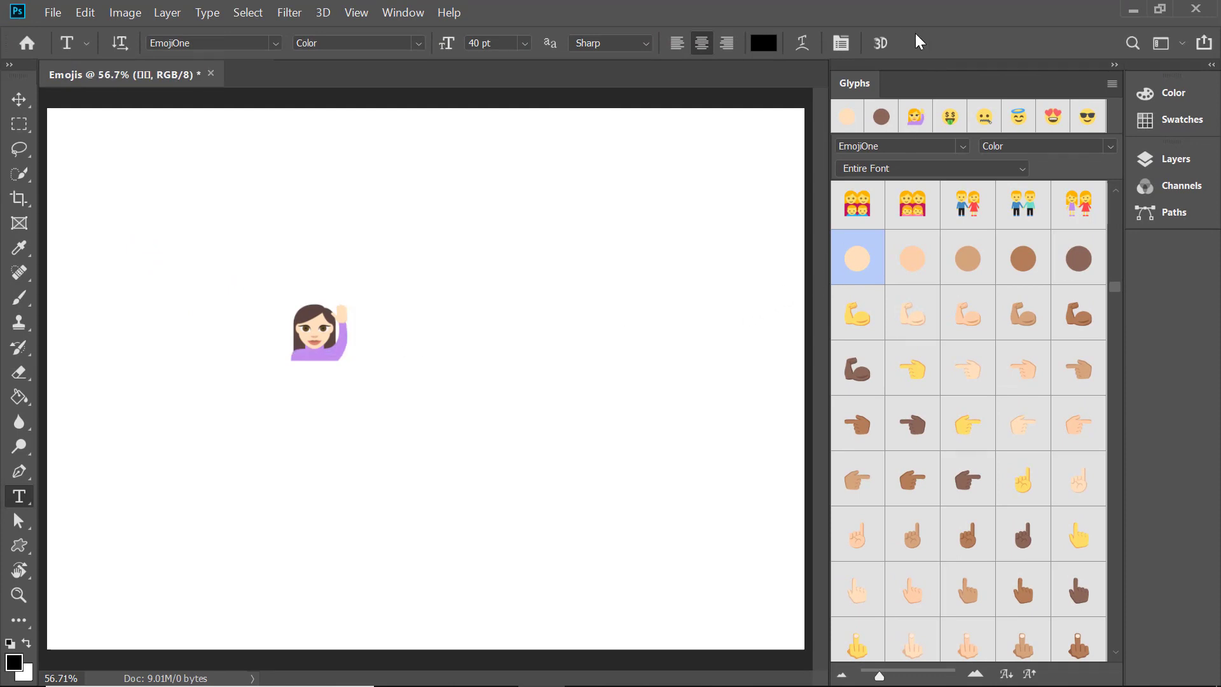
pyautogui.click(19, 100)
pyautogui.moveTo(329, 339); pyautogui.dragTo(151, 194)
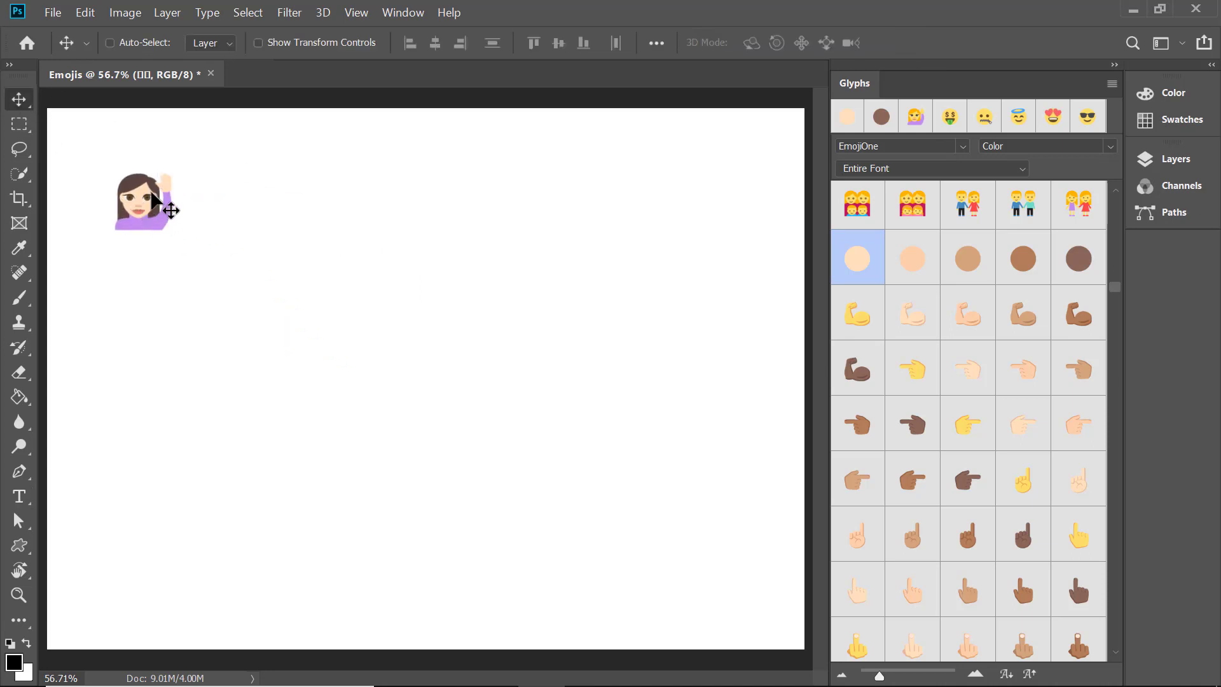
# Enlarge the woman emoji with Free Transform to about 646%, position it in the canvas's left half and commit.
pyautogui.click(98, 13)
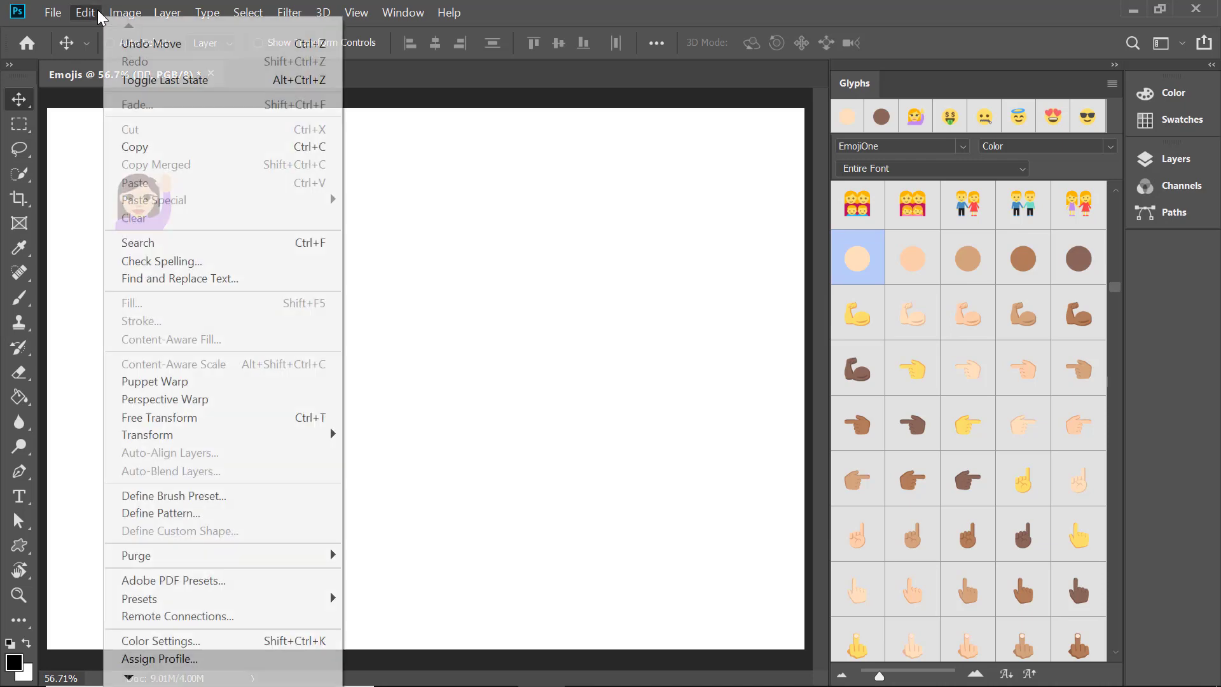
pyautogui.click(194, 417)
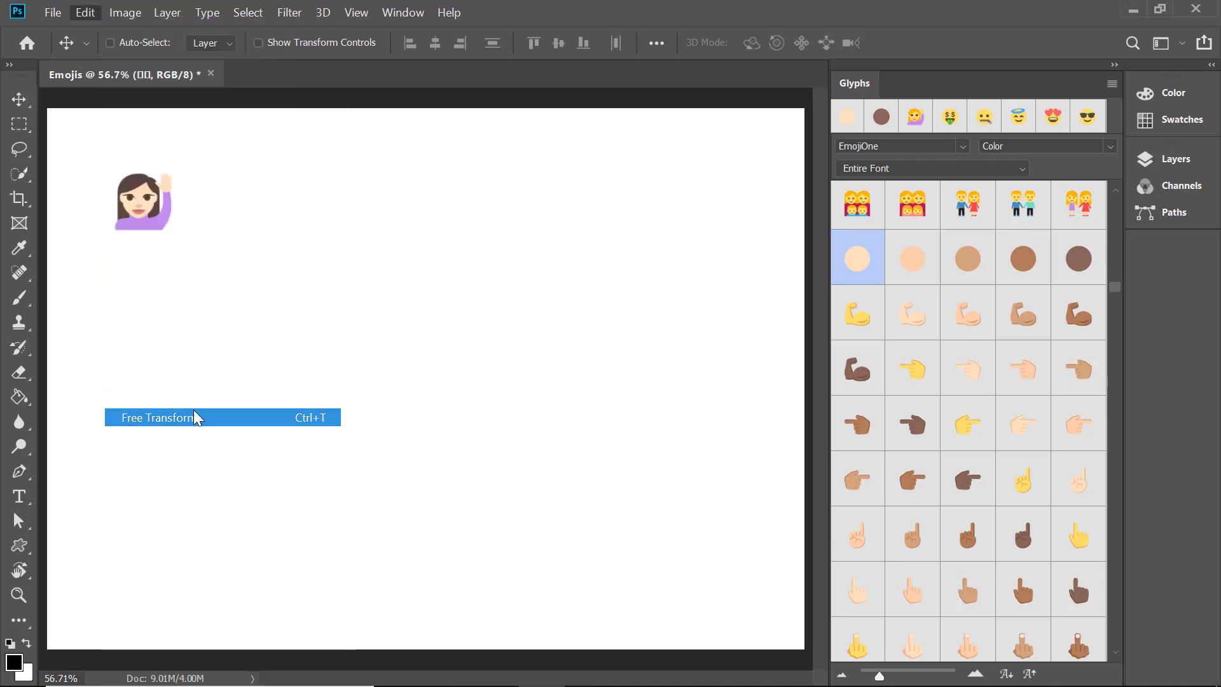
pyautogui.moveTo(172, 228); pyautogui.dragTo(477, 580)
pyautogui.moveTo(395, 428); pyautogui.dragTo(371, 428)
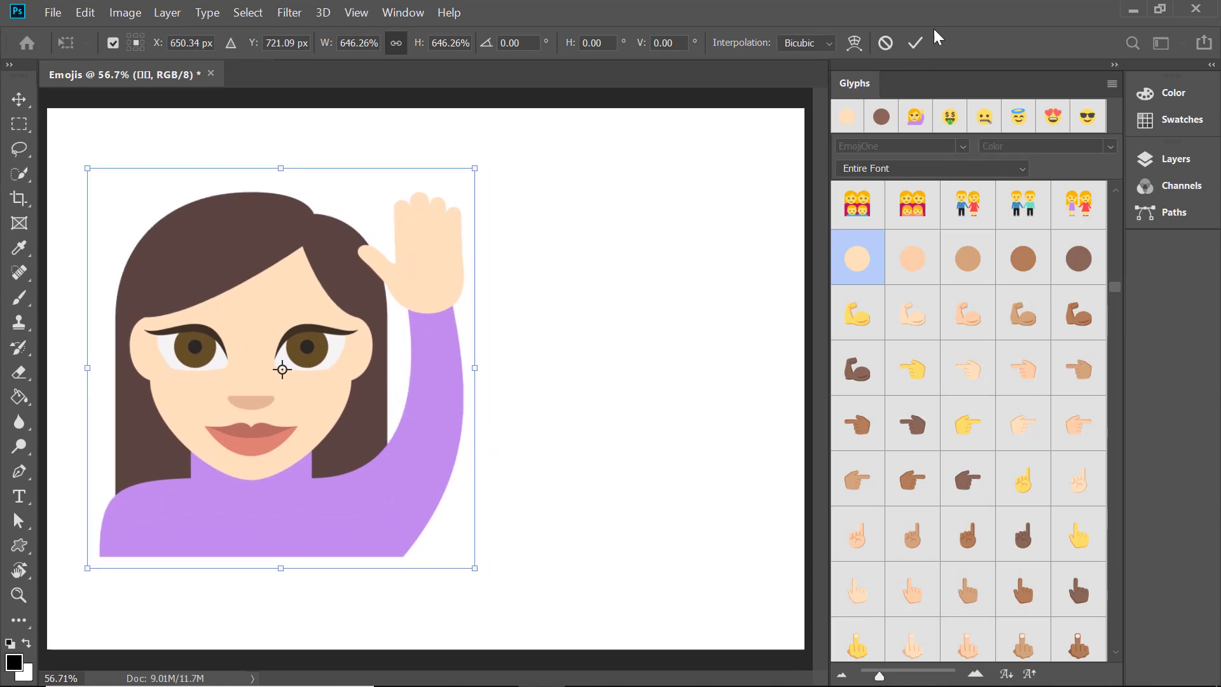
pyautogui.click(915, 43)
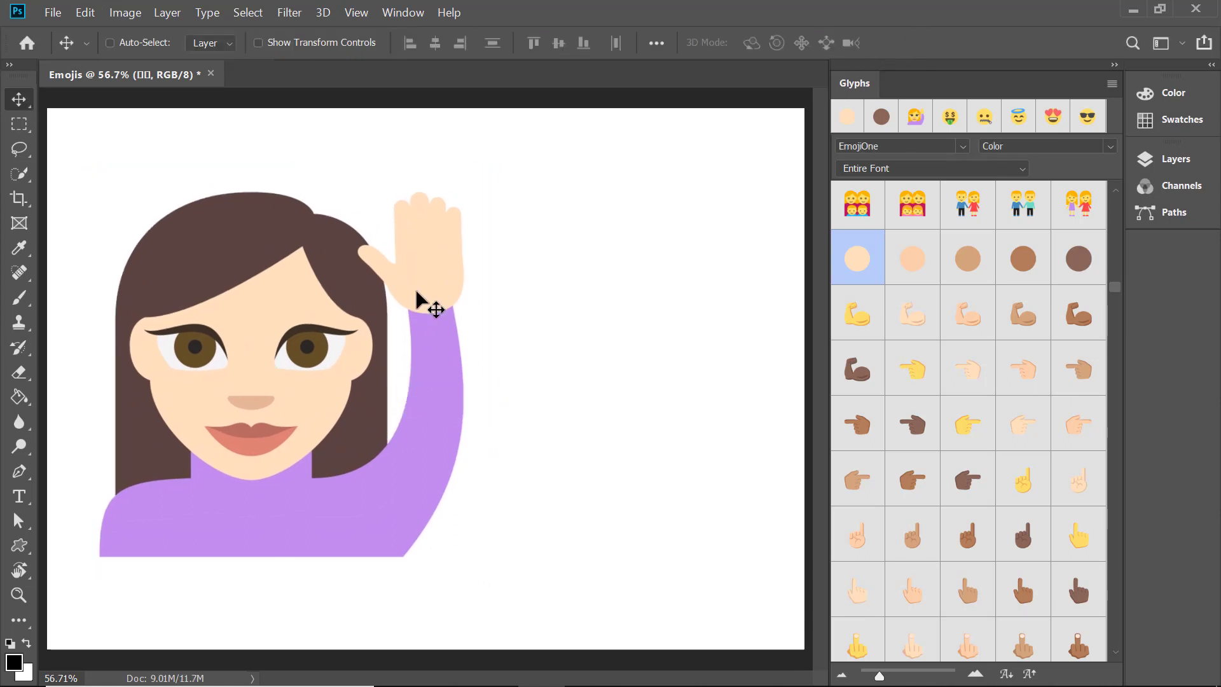